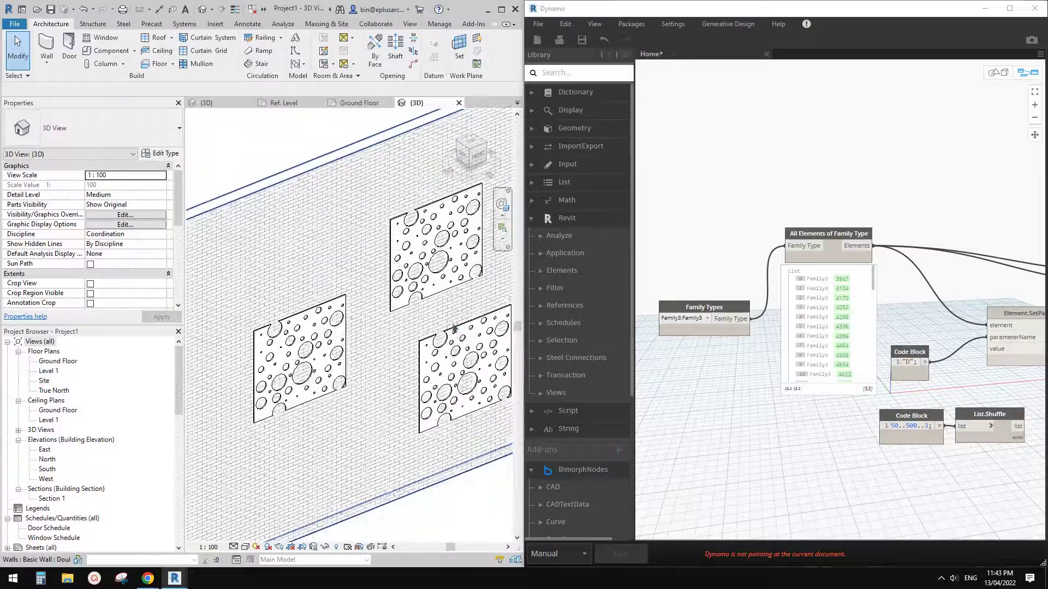
Close the Ground Floor view and examine one of the perforated panels hosted on the wall in 3D.
left_click_drag(337, 317, 342, 312)
middle_click_drag(342, 313, 453, 314)
left_click(405, 157)
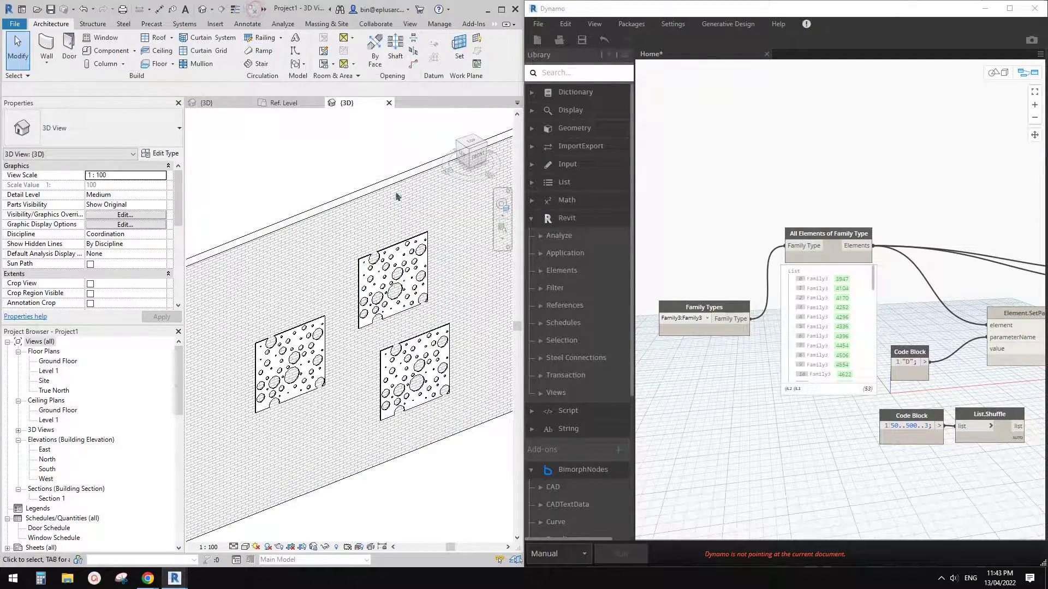
left_click(409, 288)
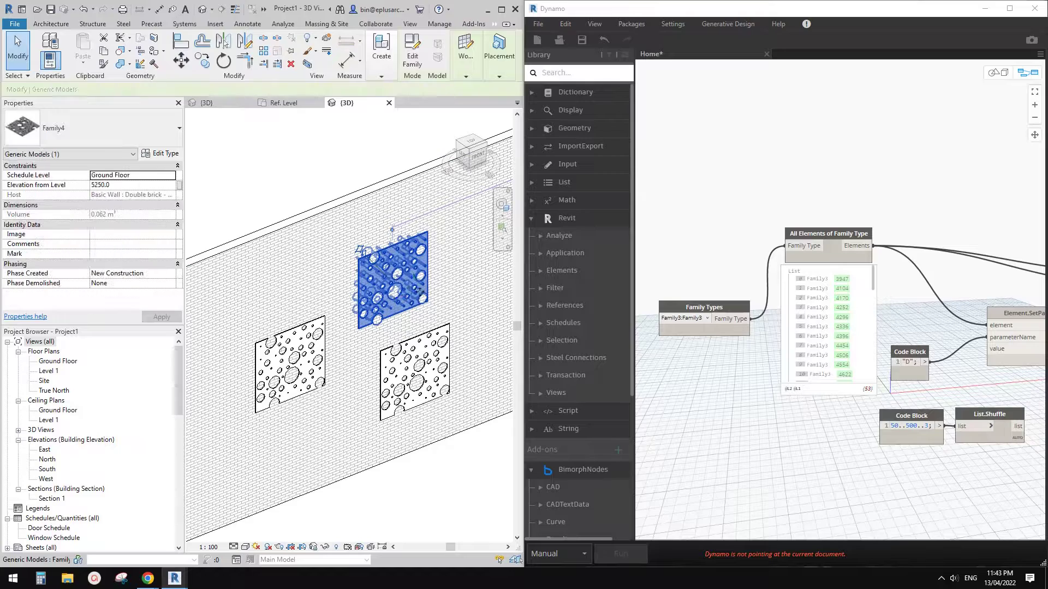
key("Escape")
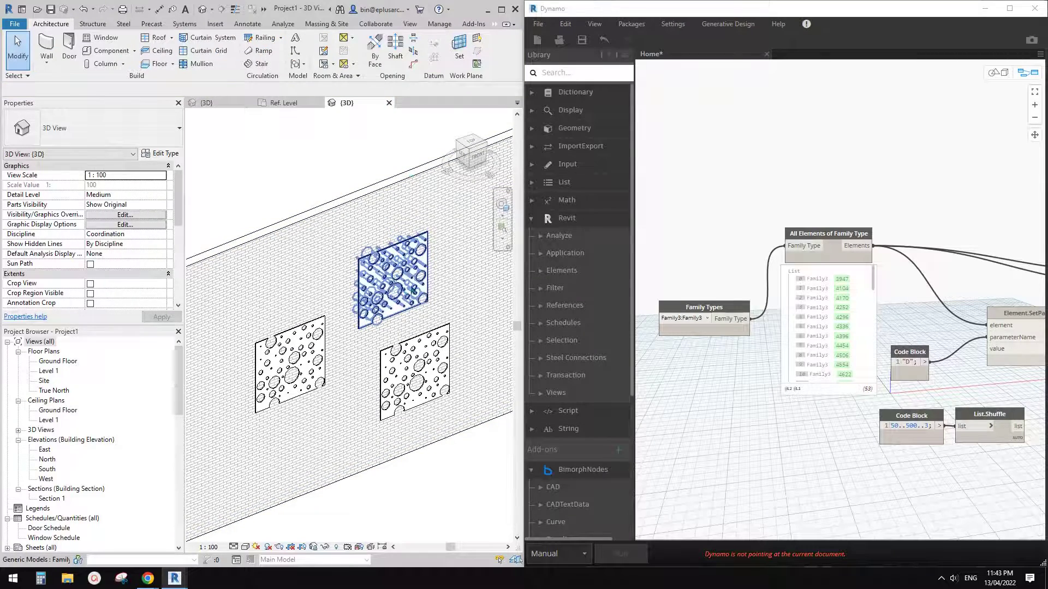
middle_click_drag(423, 292, 419, 302)
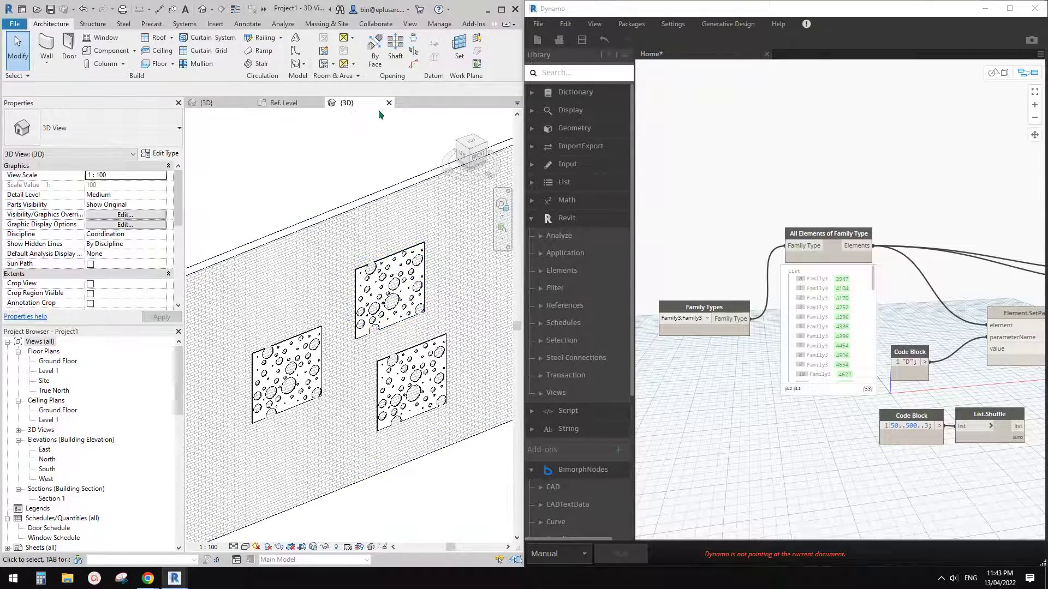
Close the project, both open panel families and the Dynamo graph without saving.
left_click(389, 103)
left_click(547, 289)
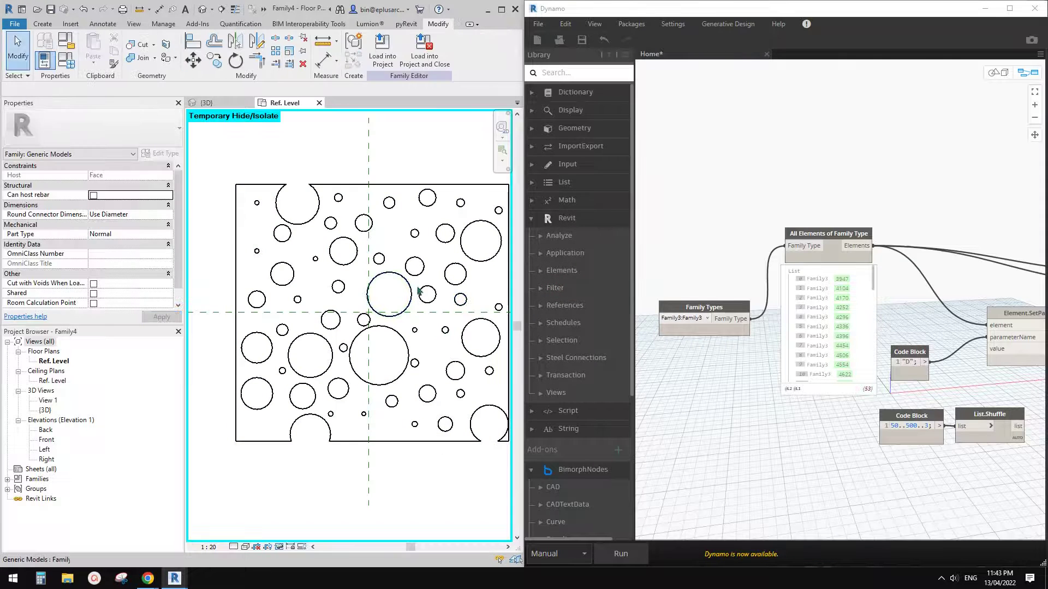
scroll(390, 266, "down", 3)
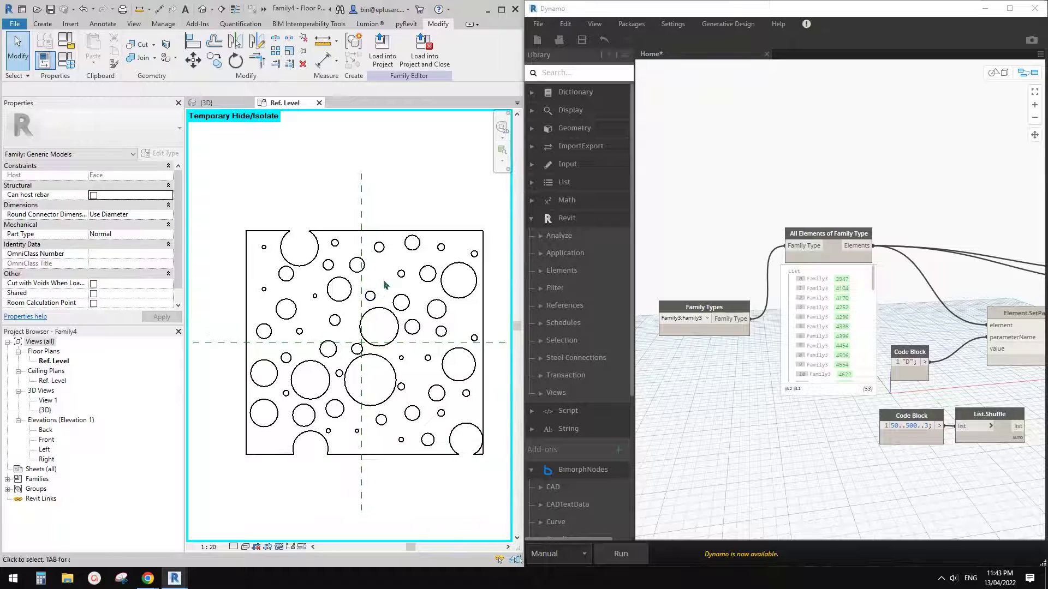
left_click(548, 290)
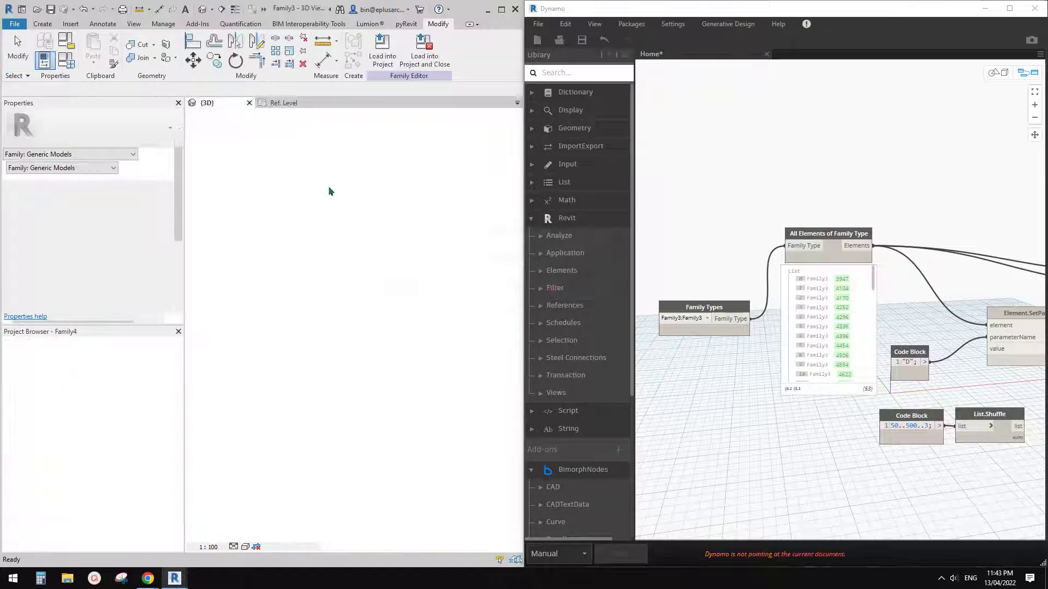
left_click(549, 290)
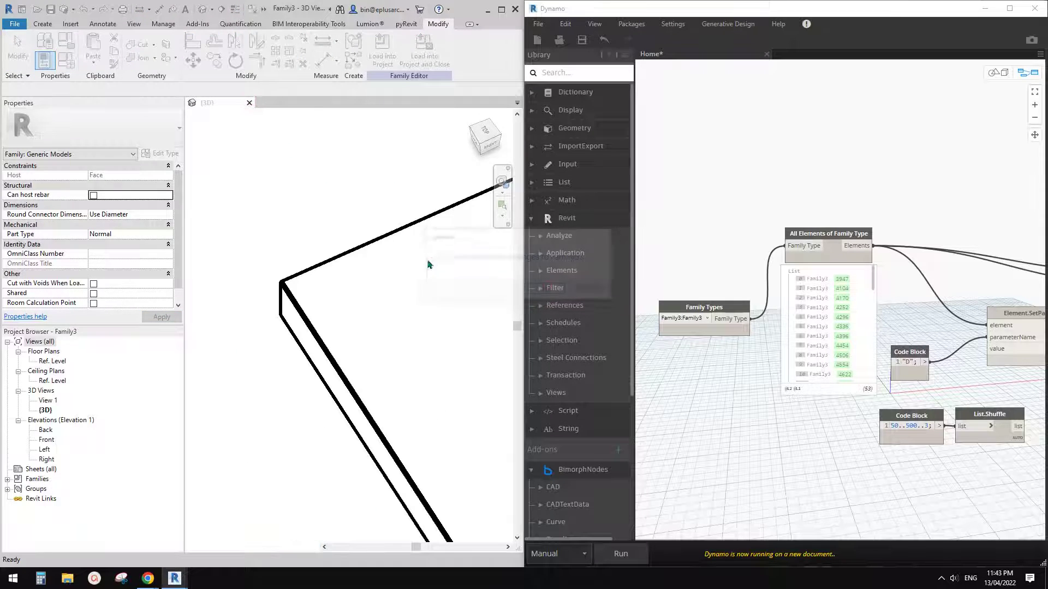
left_click(820, 315)
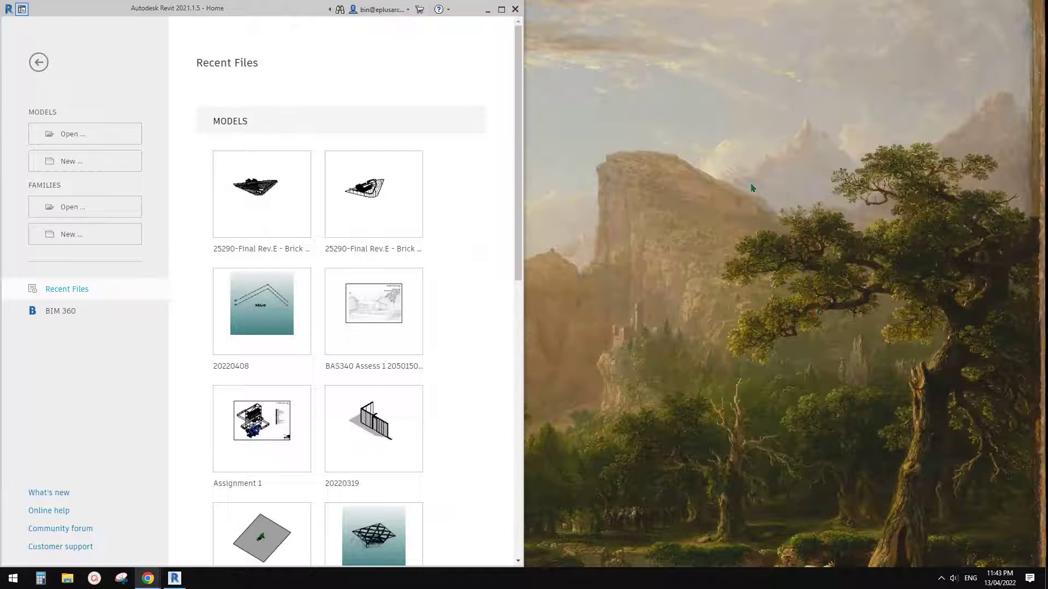
Maximize the Revit window and create a new family from the Metric Generic Model face based.rft template.
left_click(501, 9)
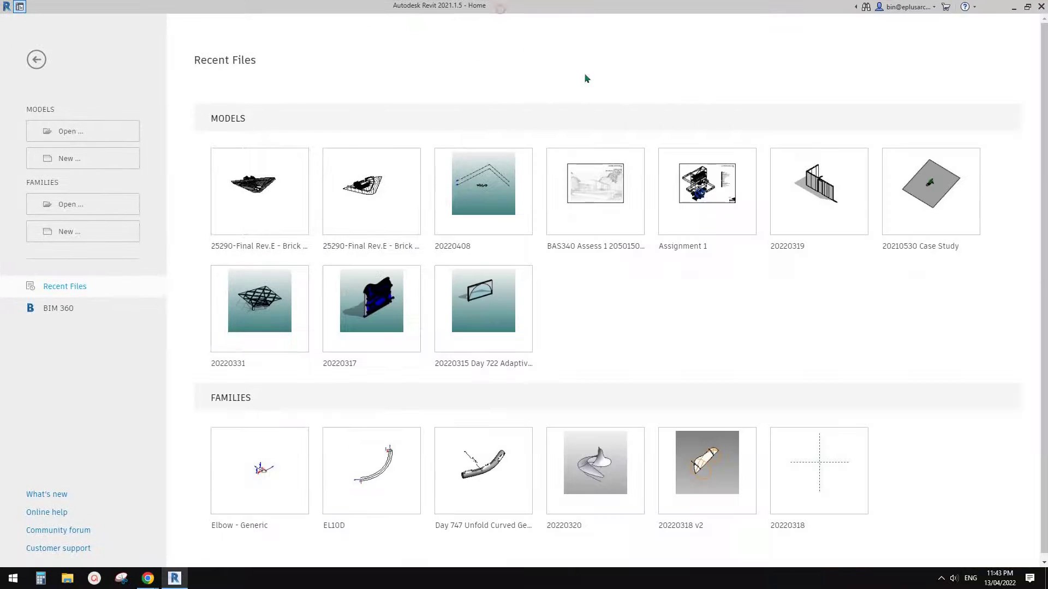
left_click(70, 230)
scroll(646, 218, "down", 10)
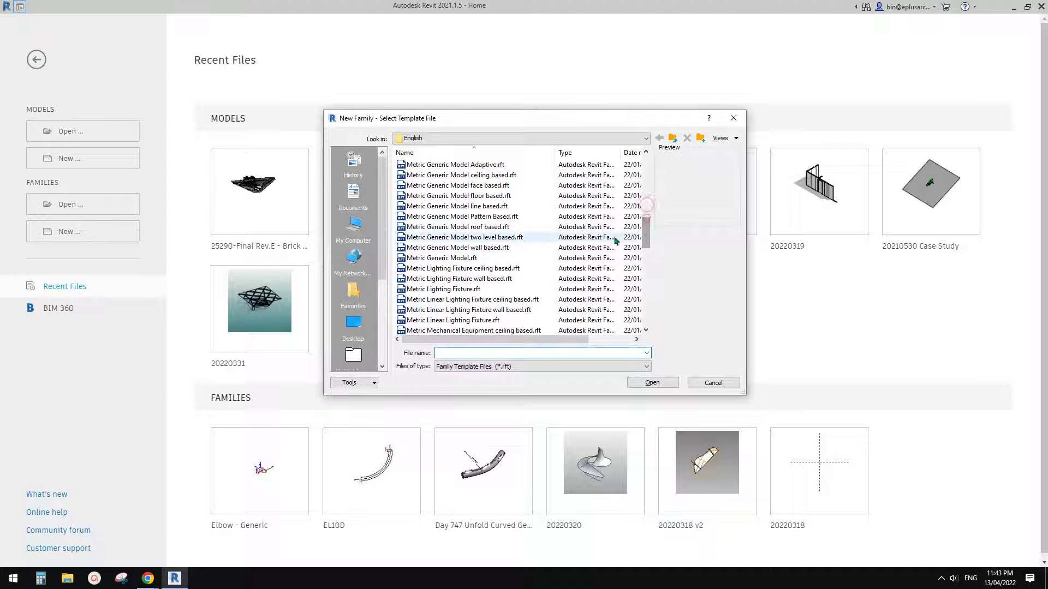
left_click(482, 187)
left_click(665, 382)
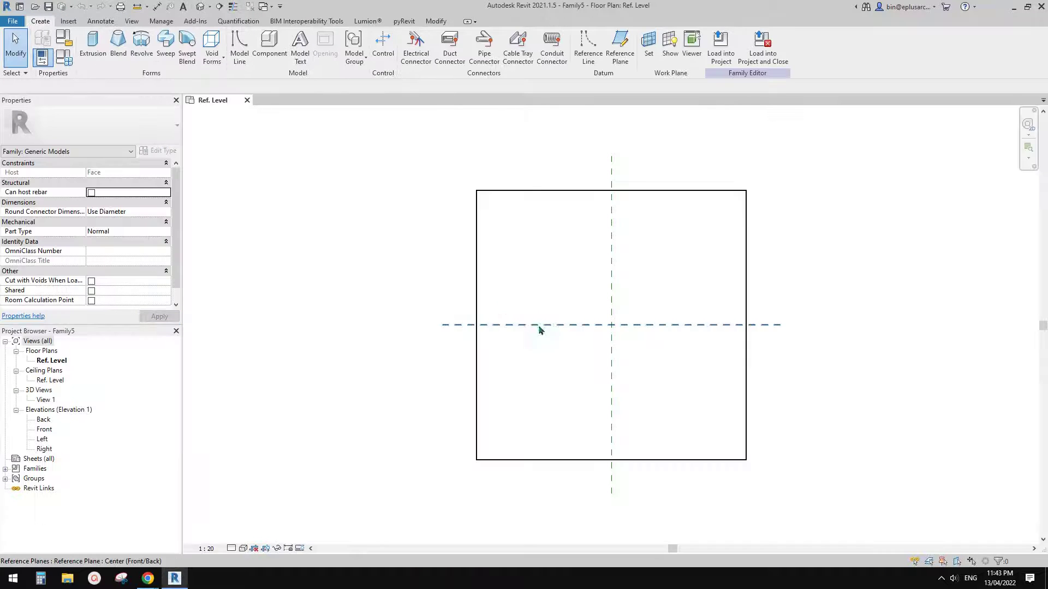
Start a void extrusion and sketch a circle of about 260 mm radius at the intersection of the centre reference planes.
middle_click_drag(626, 327, 585, 323)
scroll(585, 319, "up", 1)
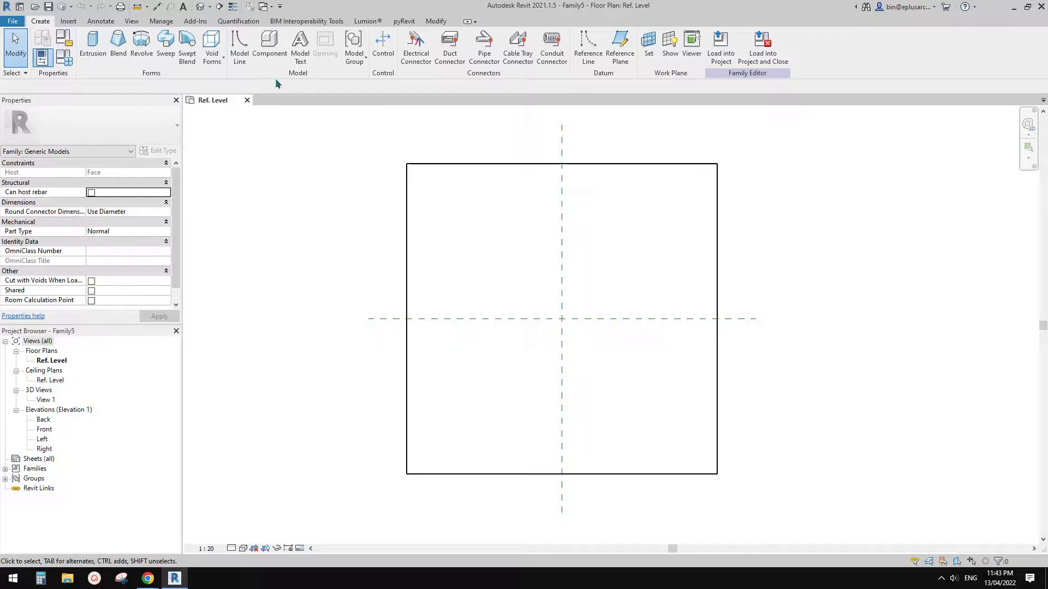
left_click(216, 52)
left_click(231, 79)
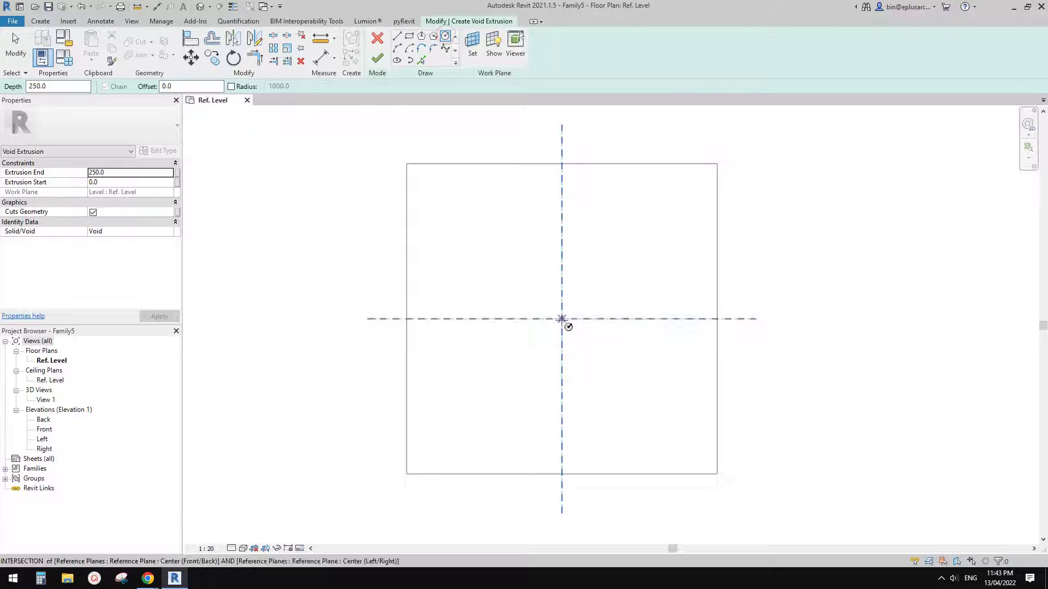
left_click(562, 321)
left_click(596, 304)
scroll(593, 312, "up", 2)
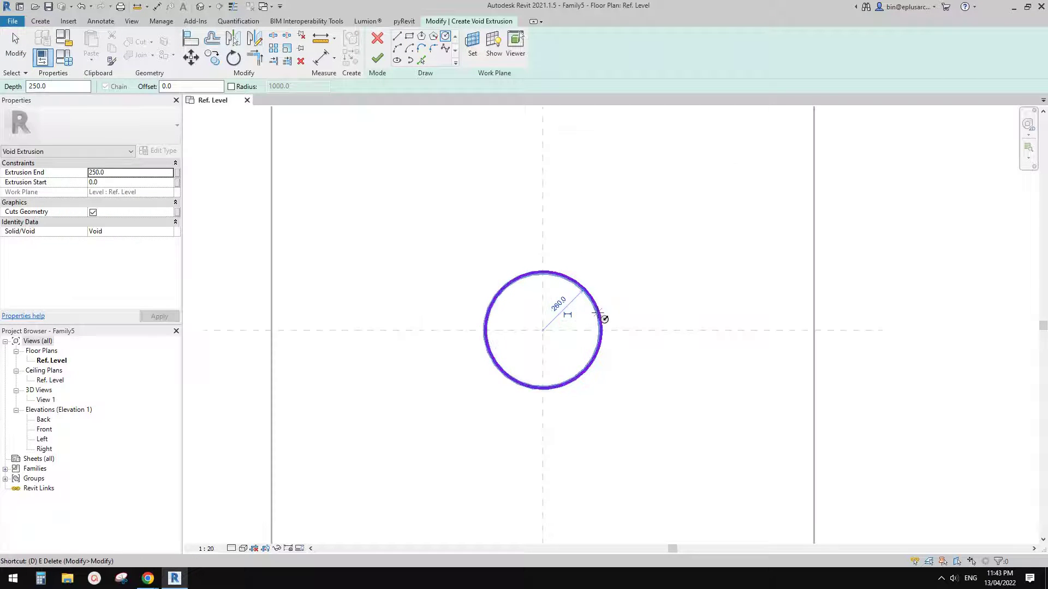
Add a diameter dimension to the sketched circle.
key("i")
left_click(453, 49)
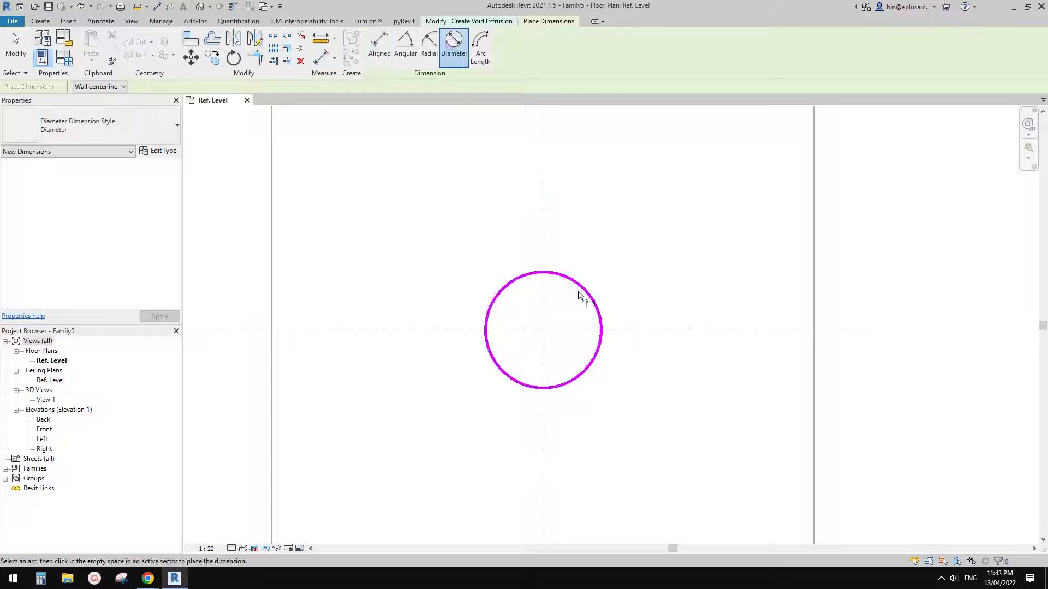
left_click(580, 293)
left_click(589, 329)
key("Escape")
Label the circle's diameter dimension with a new instance family parameter named D and finish the void extrusion.
left_click(563, 310)
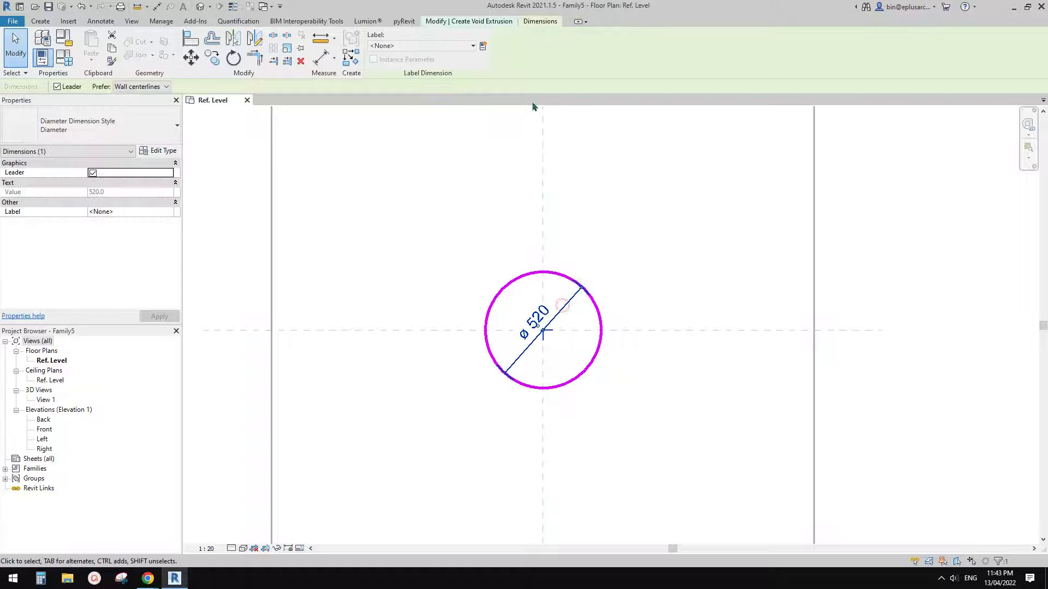
left_click(484, 46)
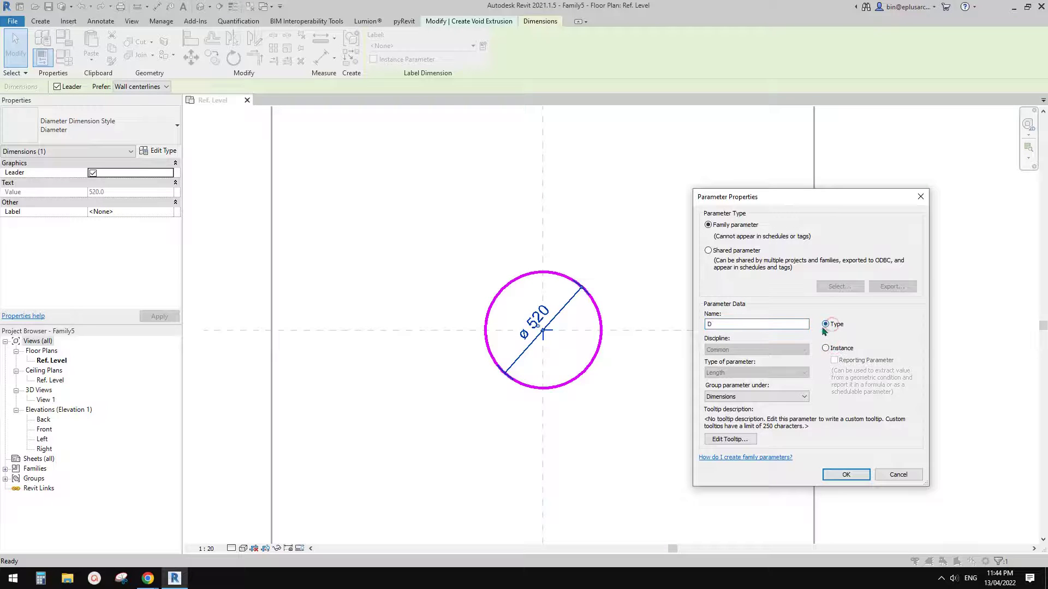
left_click(848, 475)
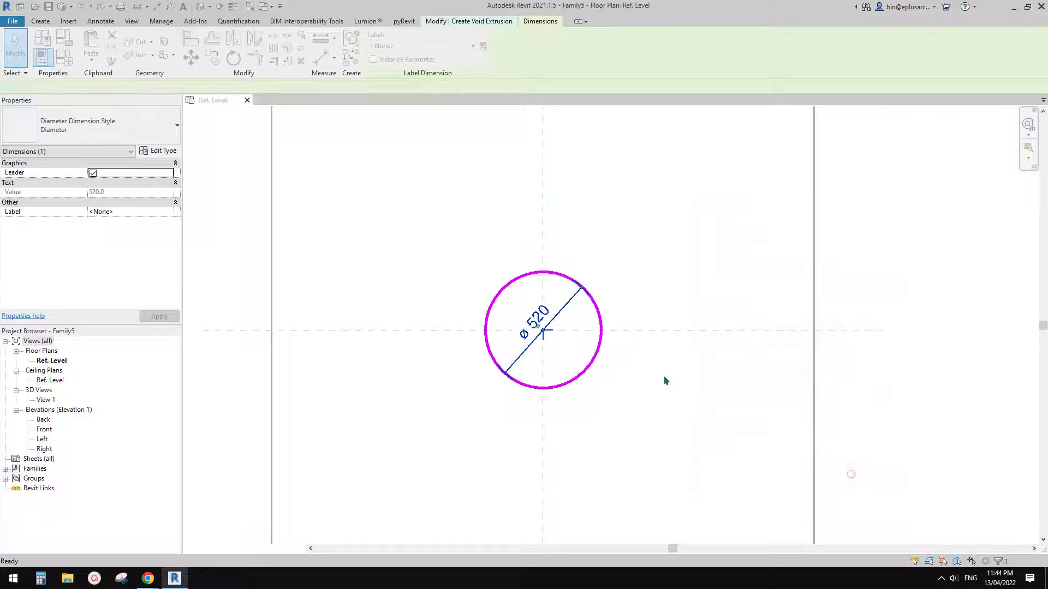
mouse_move(620, 328)
middle_mouse_down()
mouse_move(635, 306)
mouse_move(623, 315)
middle_mouse_up()
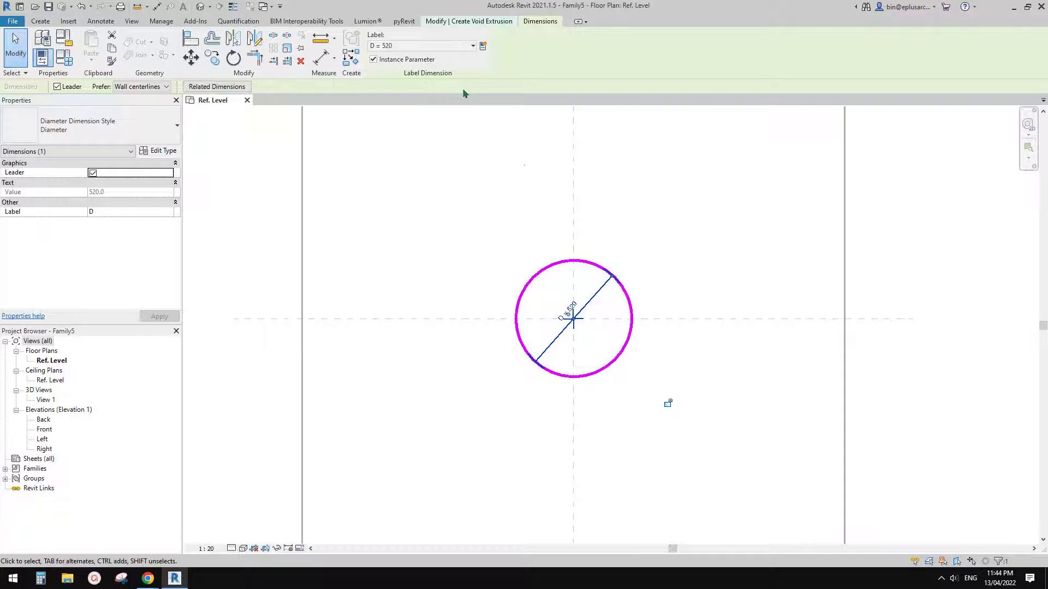
left_click(456, 22)
left_click(377, 59)
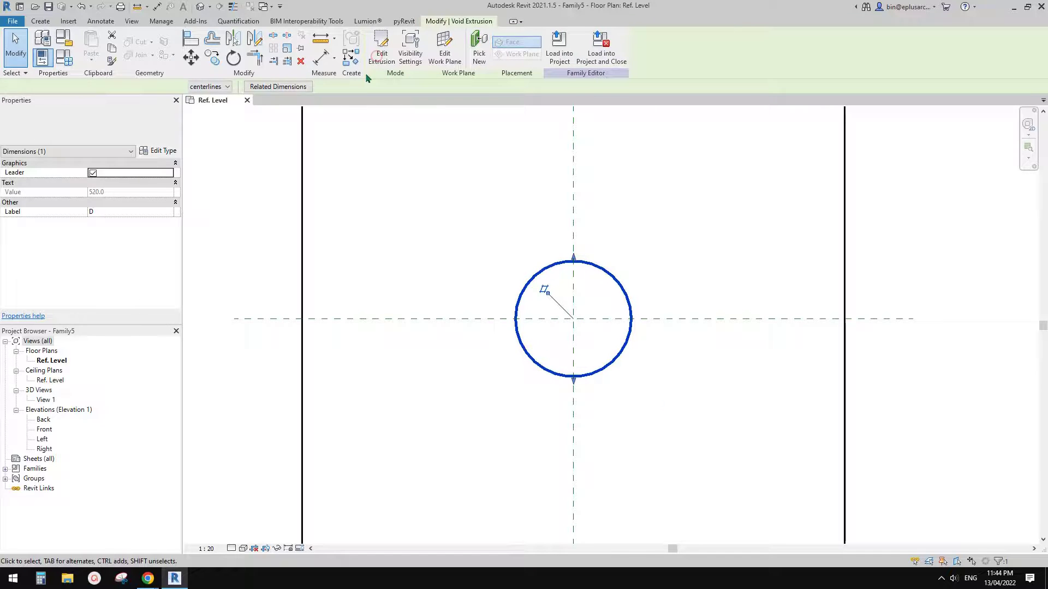
In the default 3D view, stretch the void's upper end down until it passes below the host block.
left_click(200, 6)
left_click(655, 298)
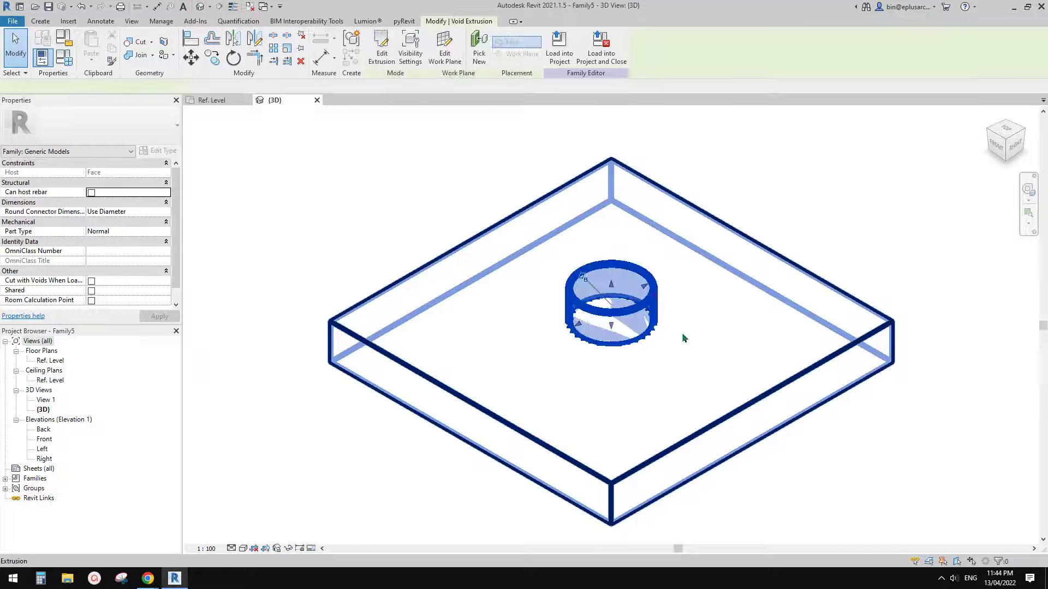
middle_click_drag(683, 337, 722, 335, "shift")
left_click_drag(619, 296, 609, 398)
Cut the host block with the cylindrical void.
left_click(133, 48)
left_click(603, 285)
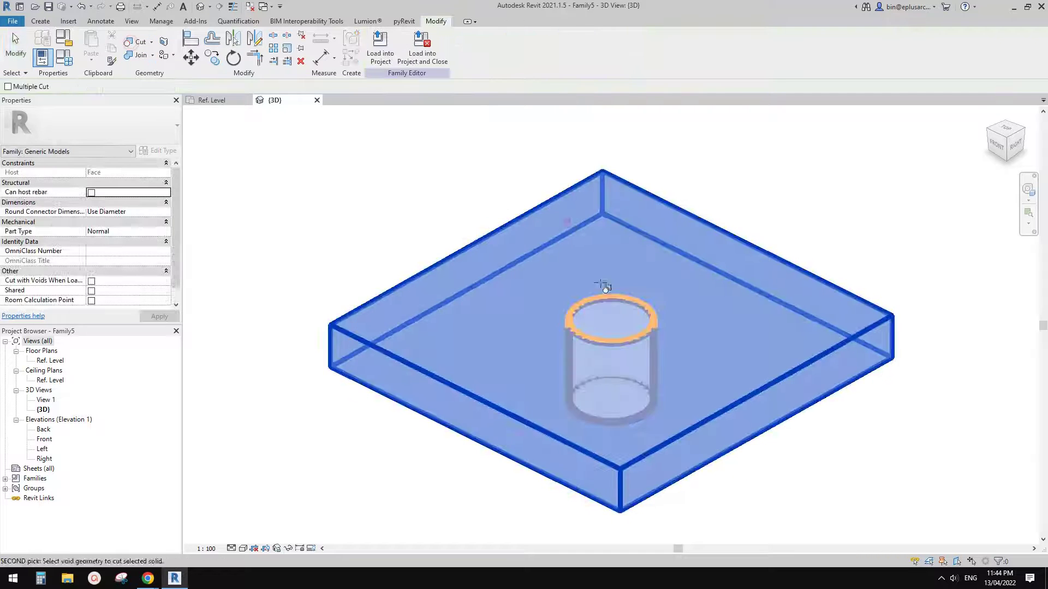
left_click(606, 297)
key("Escape")
Shorten the void by moving its lower end up toward the host block.
left_click(648, 334)
middle_click_drag(647, 331, 731, 245, "shift")
left_click_drag(610, 412, 614, 337)
middle_click_drag(648, 299, 641, 440, "shift")
key("Escape")
middle_click_drag(663, 334, 688, 340, "shift")
middle_click_drag(544, 318, 537, 327)
Create a second new family from the Metric Generic Model face based.rft template.
left_click(12, 21)
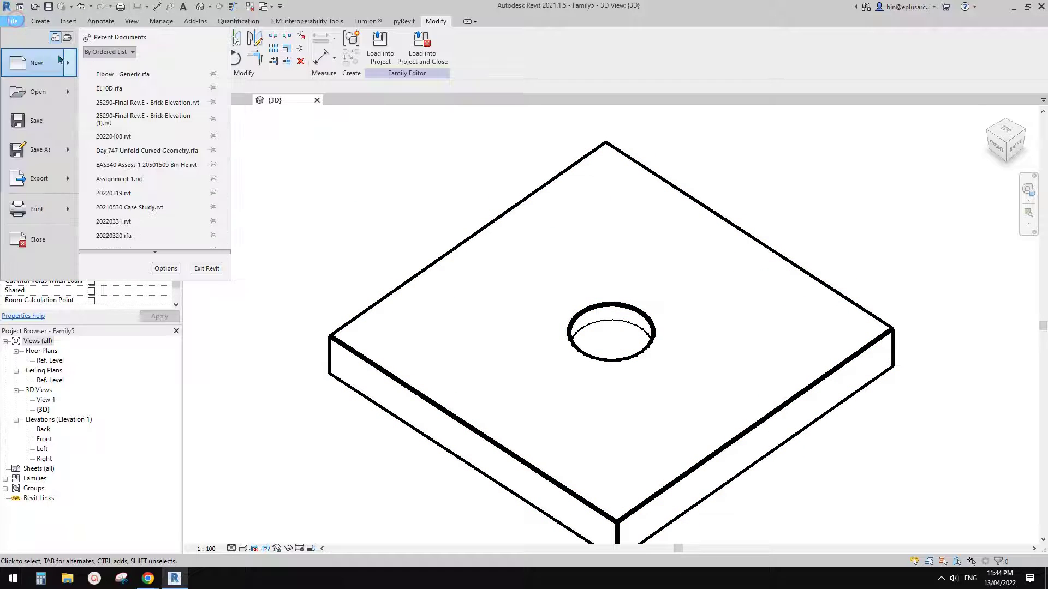
mouse_move(68, 64)
left_click(148, 100)
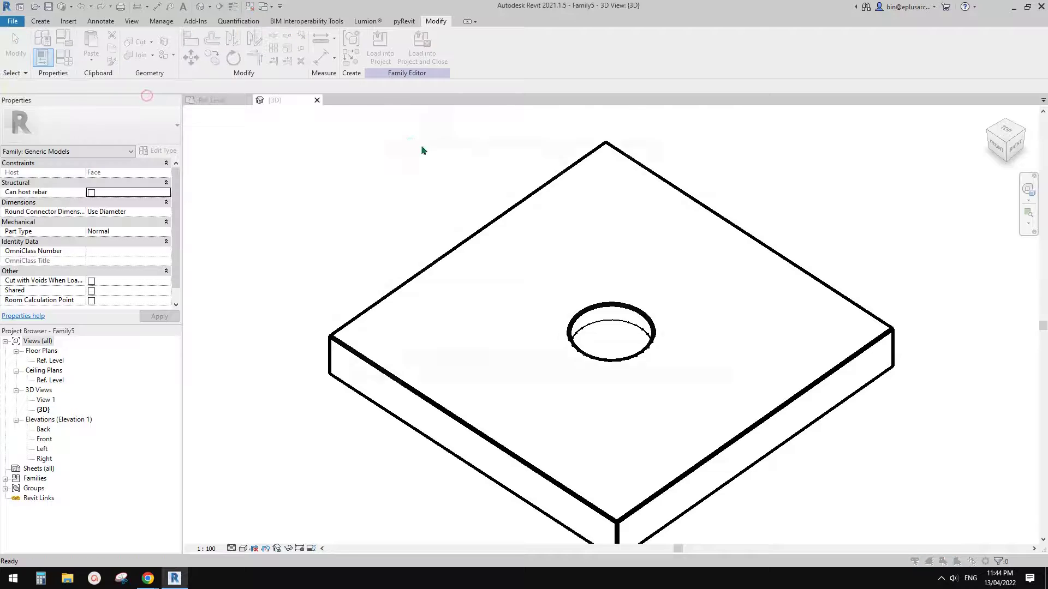
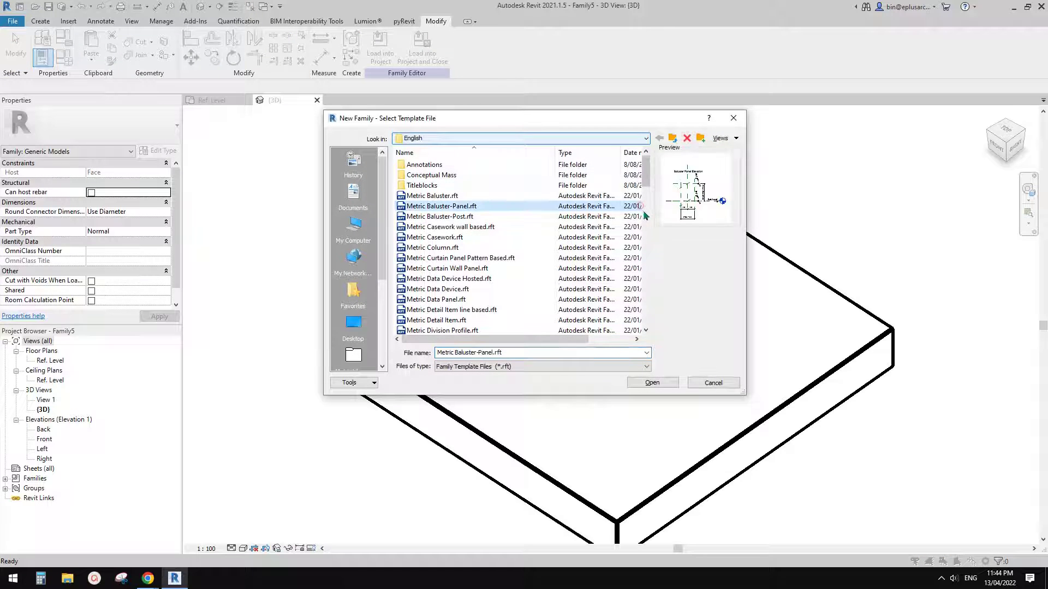
left_click(483, 300)
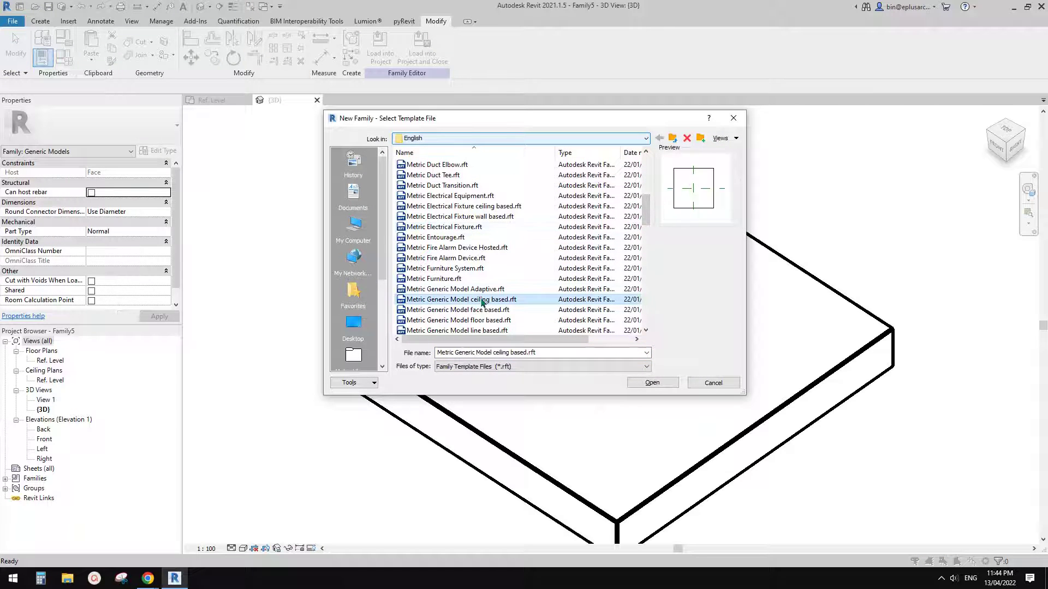
left_click(489, 310)
left_click(651, 383)
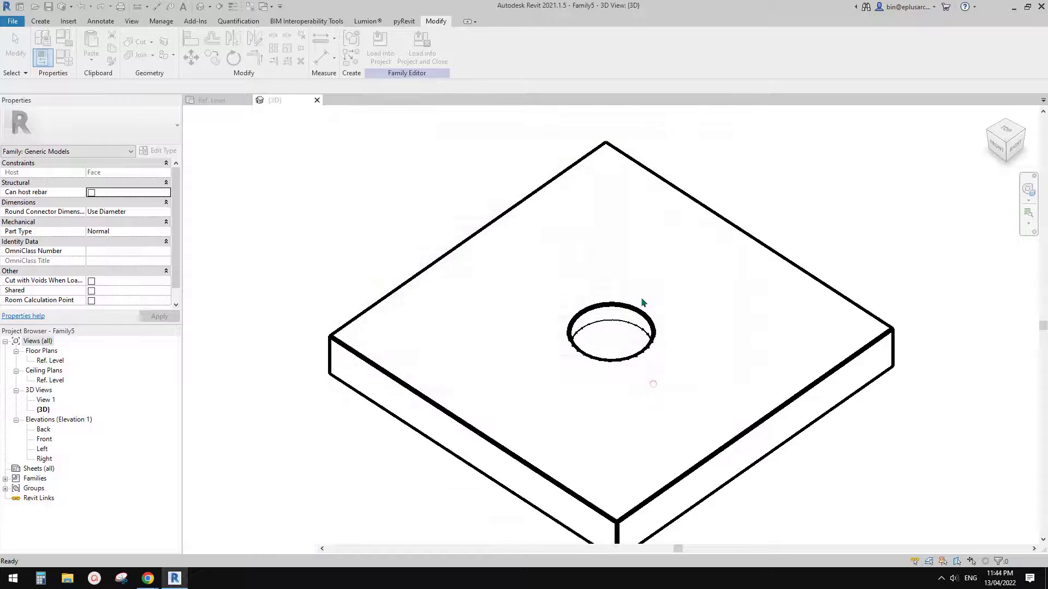
Start a solid extrusion and sketch a rectangle about 5500 by 3740 mm surrounding the host outline.
middle_click_drag(647, 340, 626, 334)
middle_click_drag(578, 300, 573, 299)
scroll(546, 309, "down", 2)
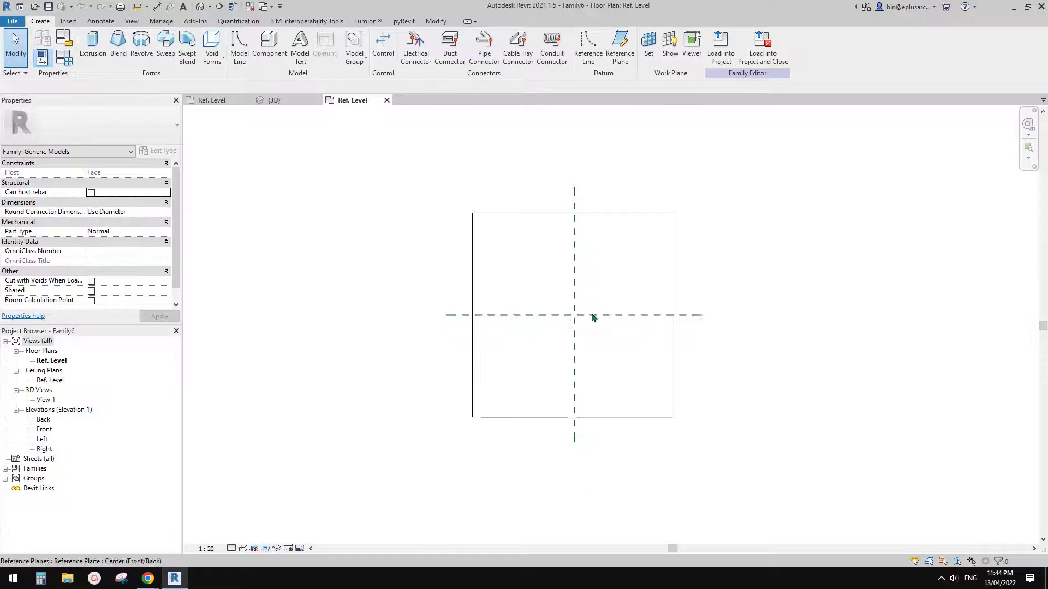
left_click(105, 45)
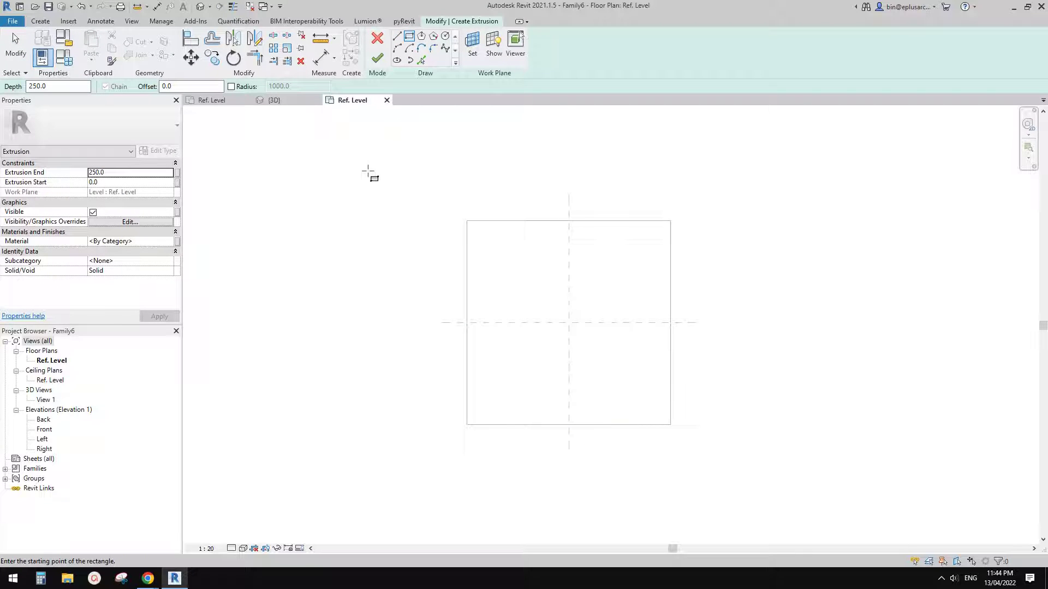
left_click(366, 169)
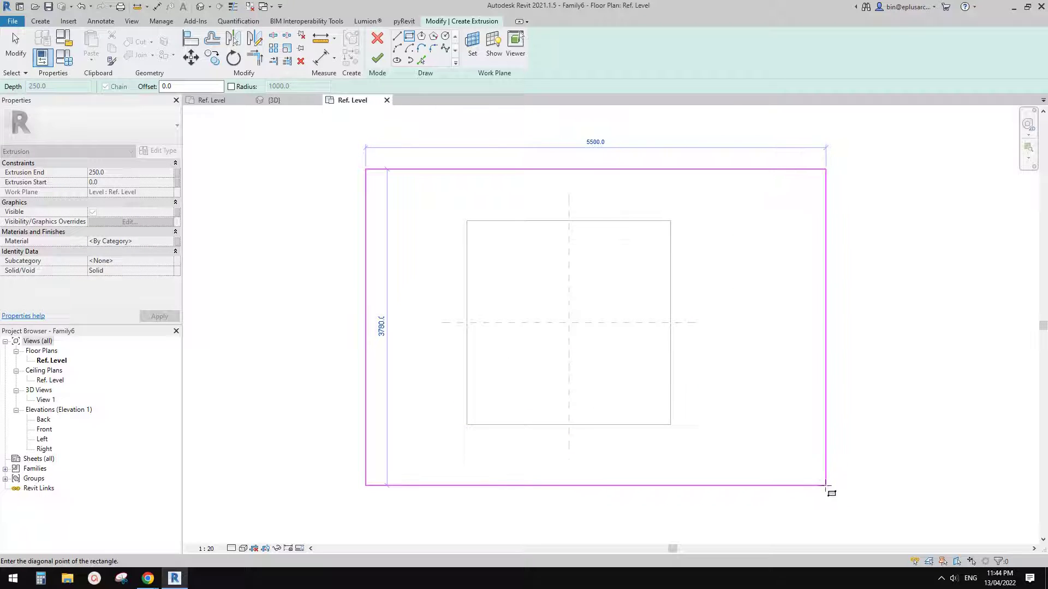
left_click(828, 482)
key("Escape")
key("Escape")
Widen the rectangle to about 6100 mm by moving its left edge outward, and finish the extrusion with 250 mm depth.
left_click_drag(364, 246, 338, 248)
left_click(369, 253)
scroll(417, 244, "down", 1)
middle_click_drag(419, 243, 418, 252)
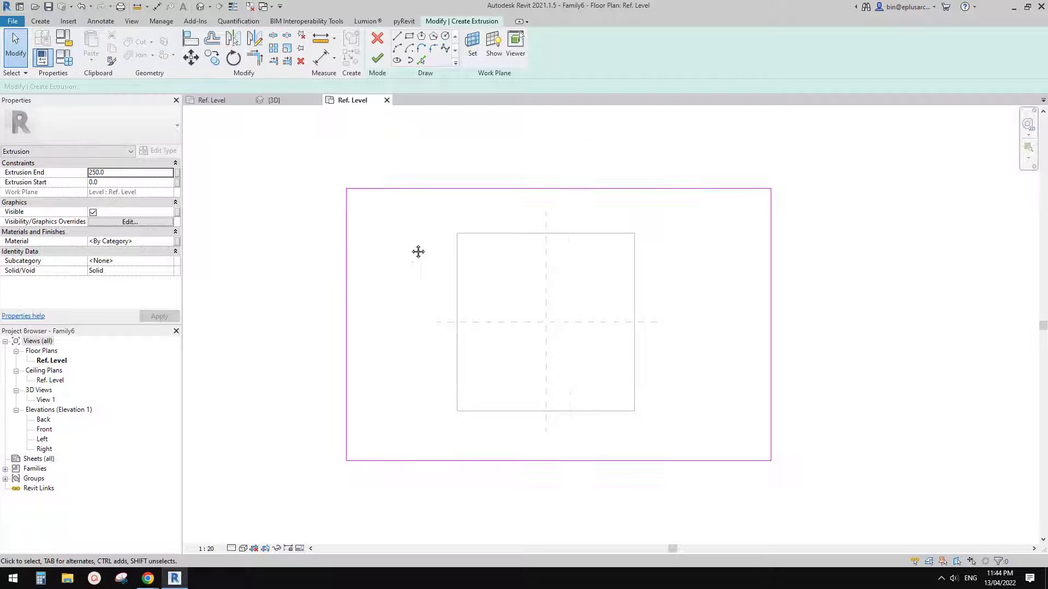
left_click_drag(348, 230, 329, 227)
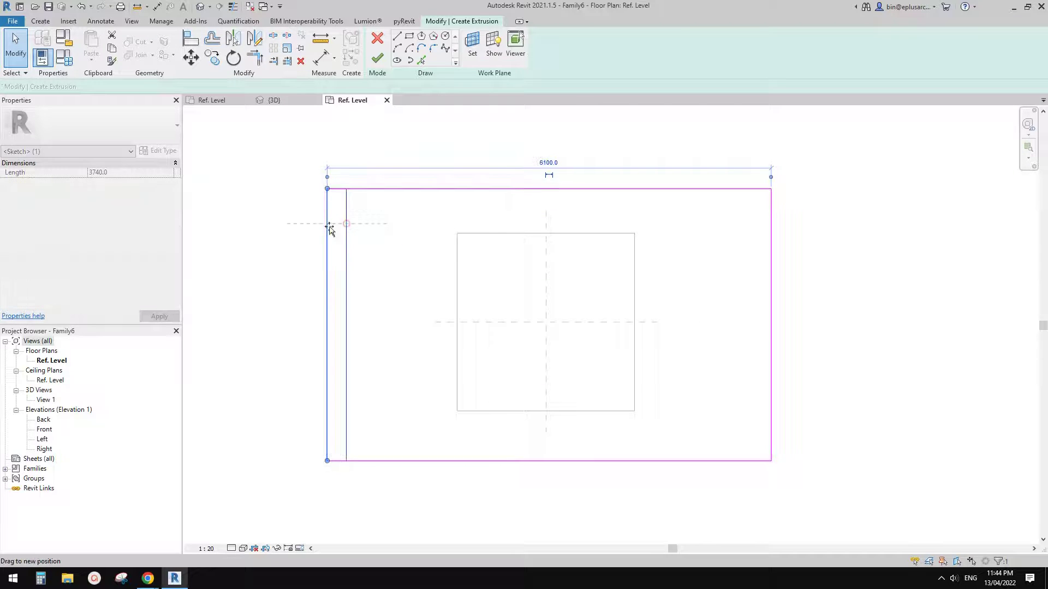
left_click(378, 58)
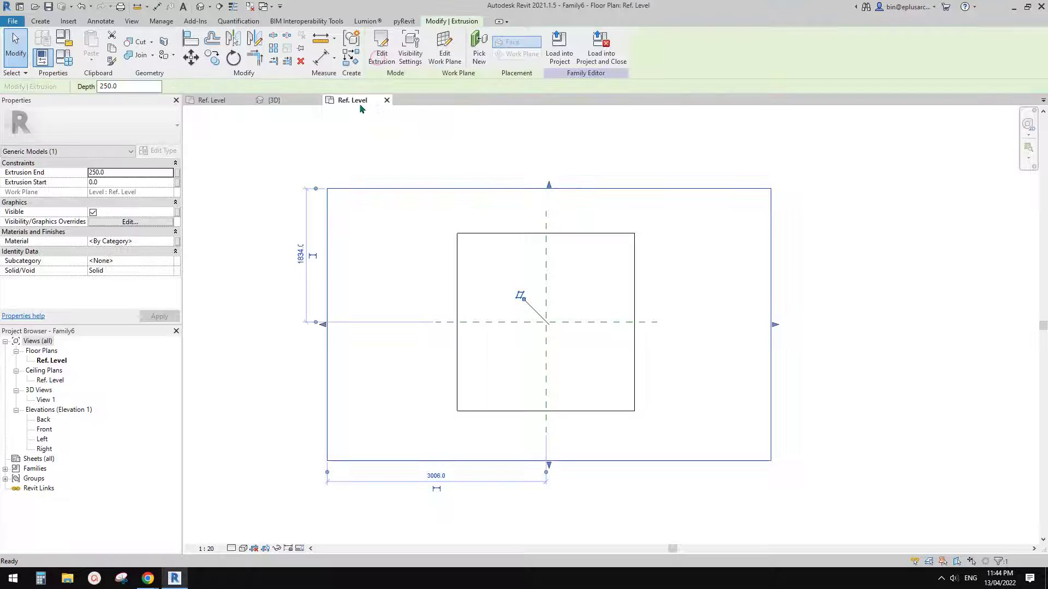
In the 3D view, set the large panel extrusion's end to 100 mm and its start to 120 mm.
left_click(200, 6)
middle_click_drag(529, 281, 610, 221, "shift")
middle_click_drag(659, 313, 556, 315, "shift")
left_click(568, 270)
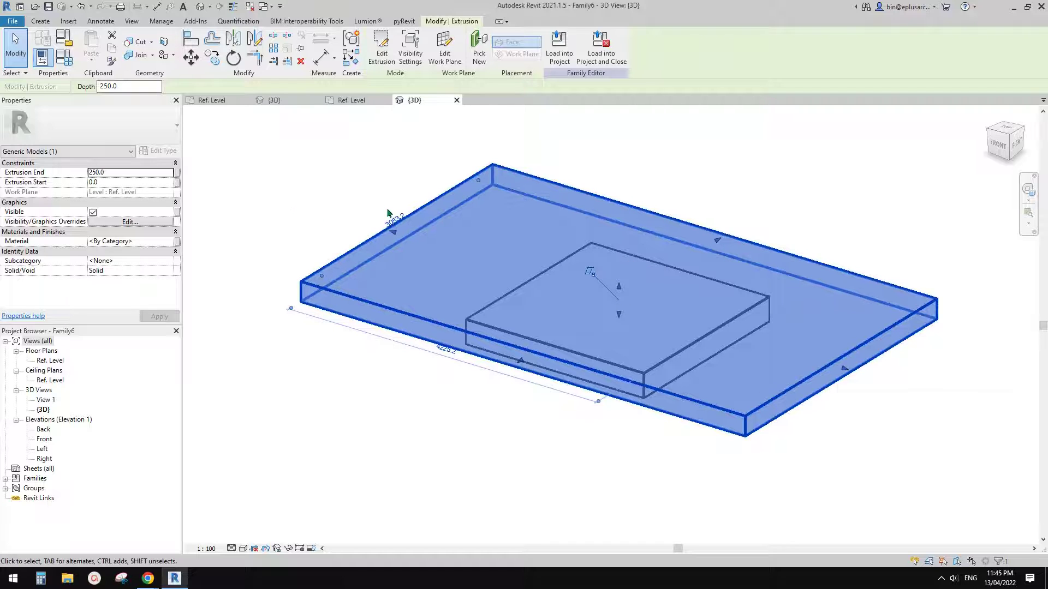
left_click(104, 173)
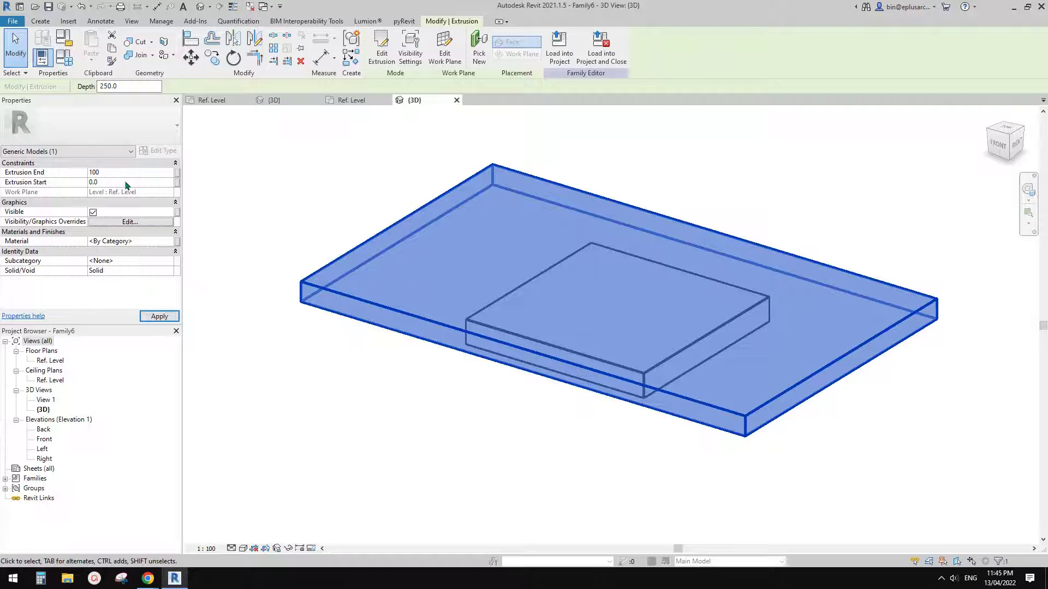
key("Return")
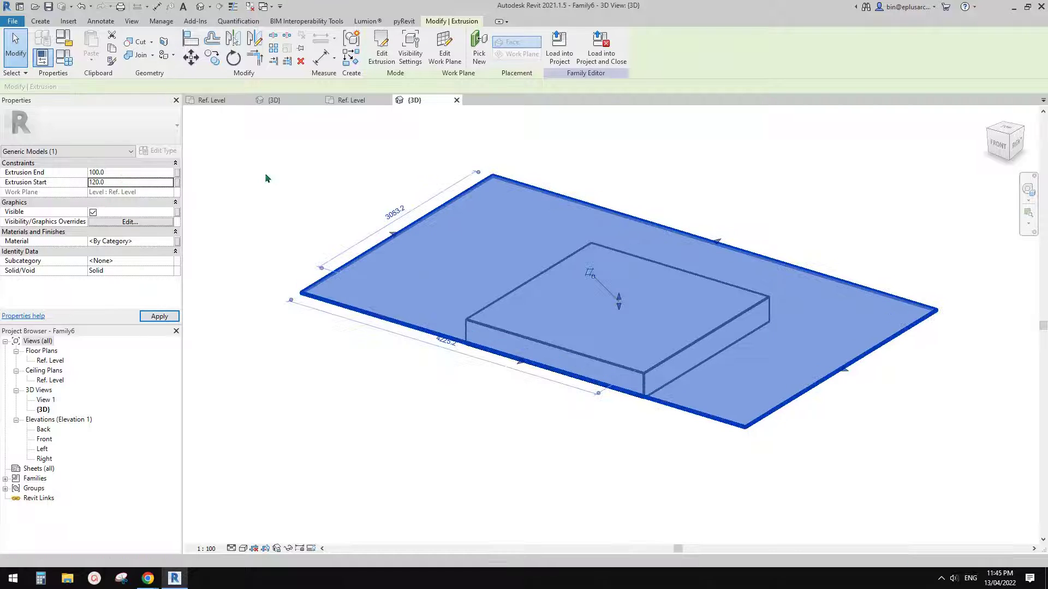
middle_click_drag(659, 324, 661, 213, "shift")
left_click(718, 424)
middle_click_drag(717, 422, 735, 385, "shift")
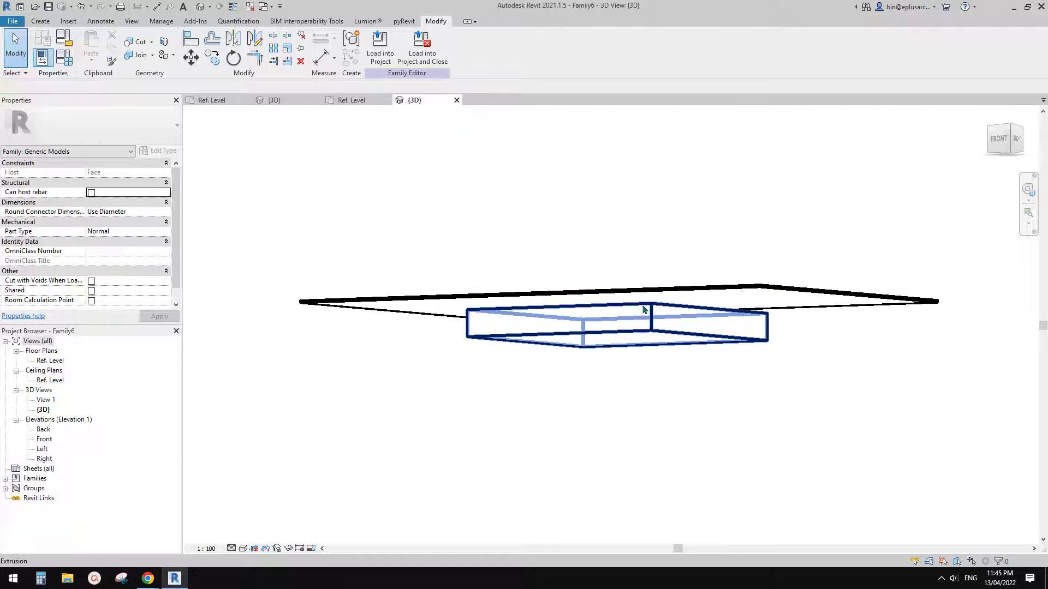
middle_click_drag(650, 310, 517, 356, "shift")
Temporarily hide the square host extrusion in the Ref. Level floor plan of the panel family.
double_click(62, 360)
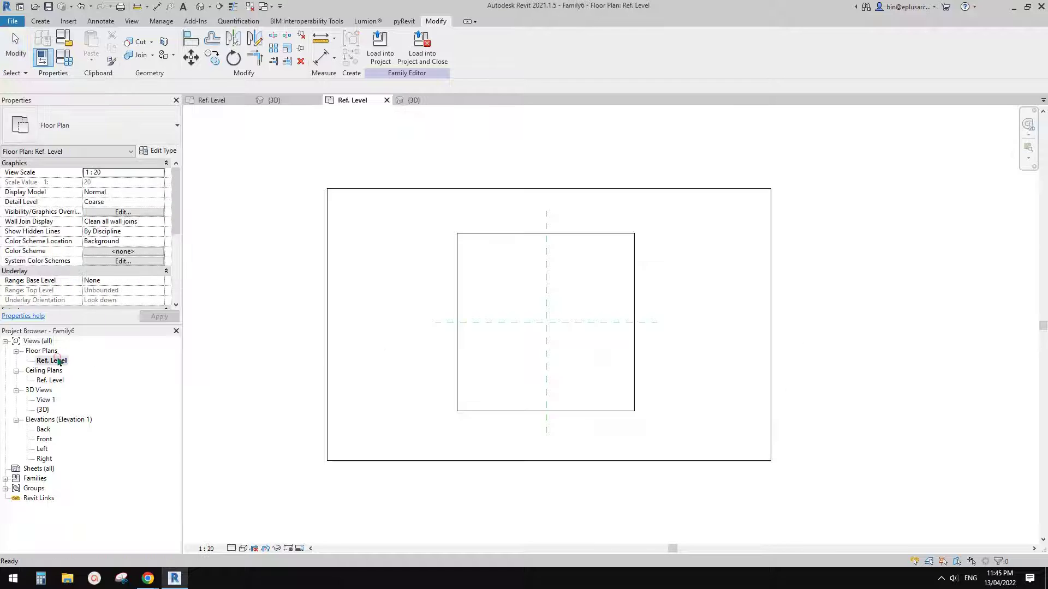
scroll(573, 220, "up", 1)
double_click(600, 184)
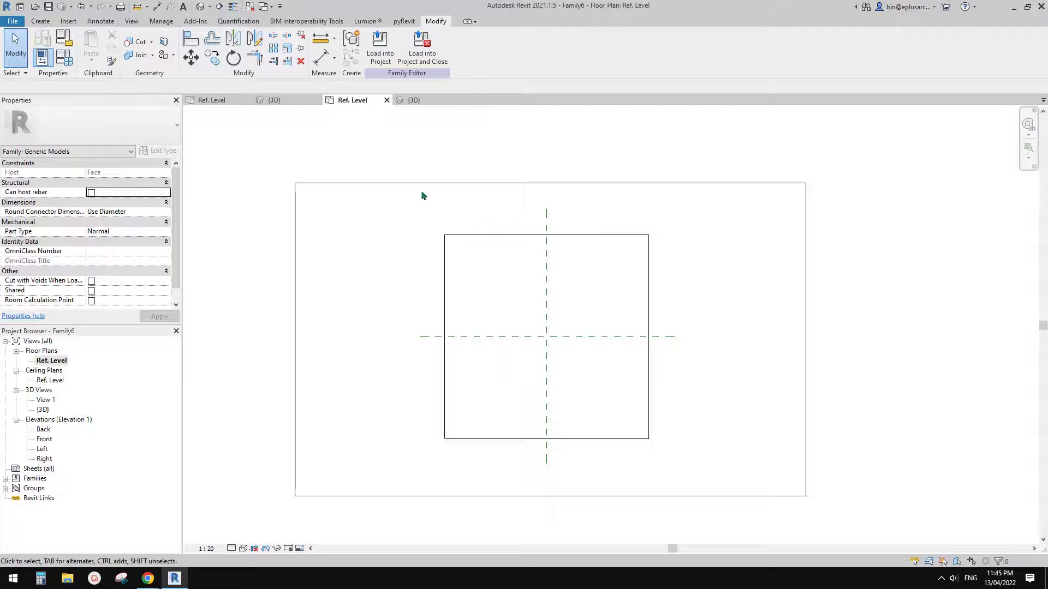
left_click(468, 237)
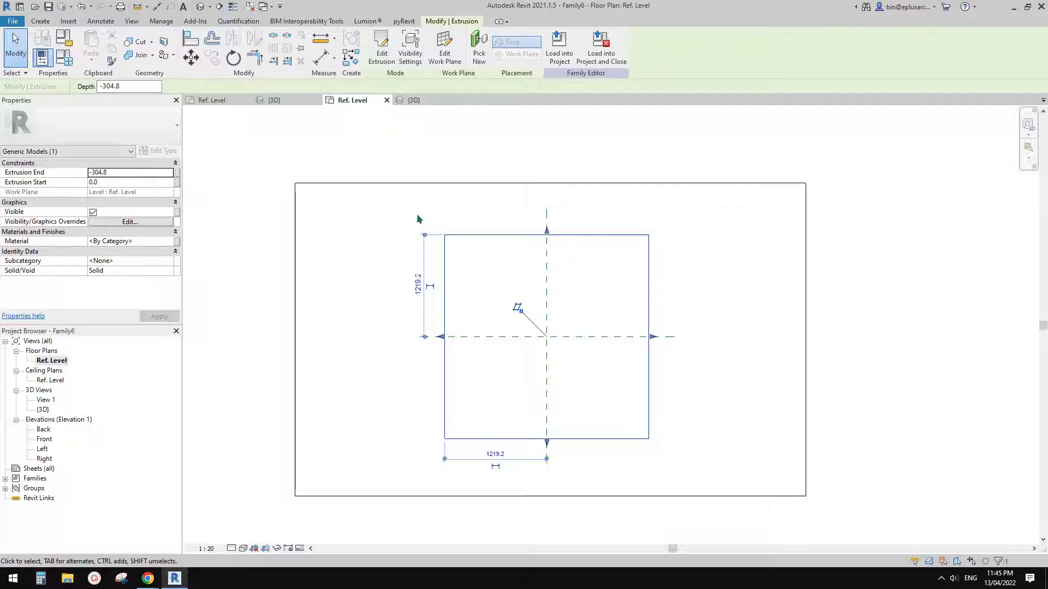
scroll(415, 215, "up", 1)
key("h")
middle_click_drag(442, 257, 469, 259)
Set parameter D to 300 mm in the circular void family and load that family into the panel family.
left_click(214, 100)
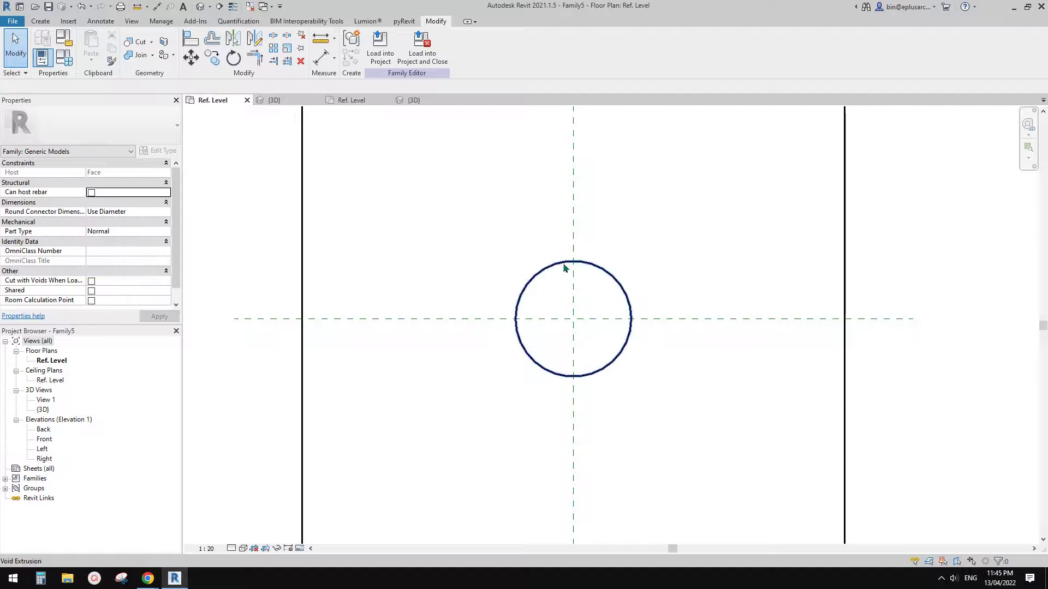
left_click(563, 264)
left_click(66, 60)
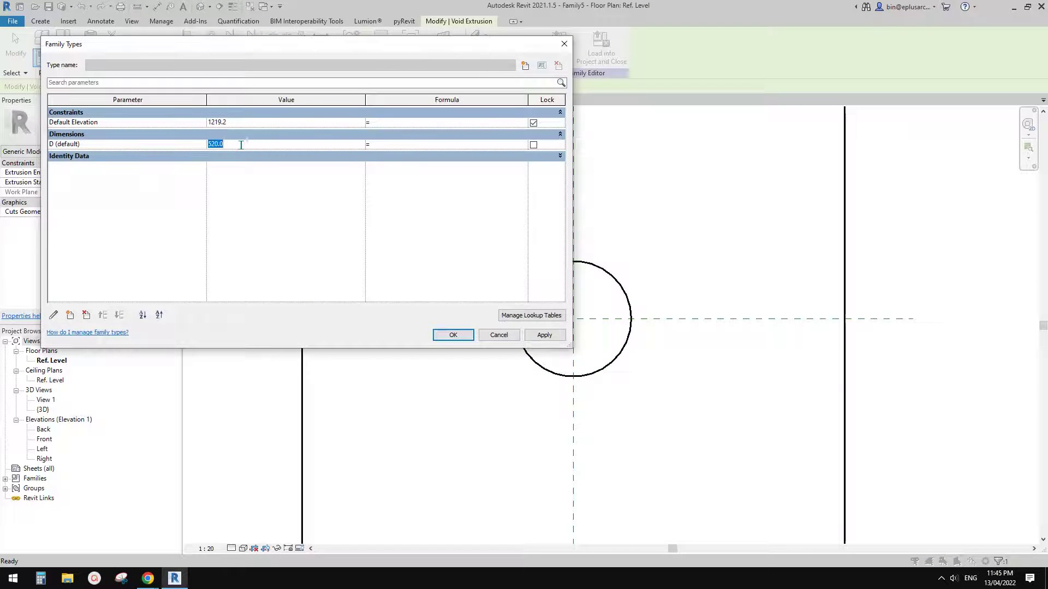
left_click(453, 335)
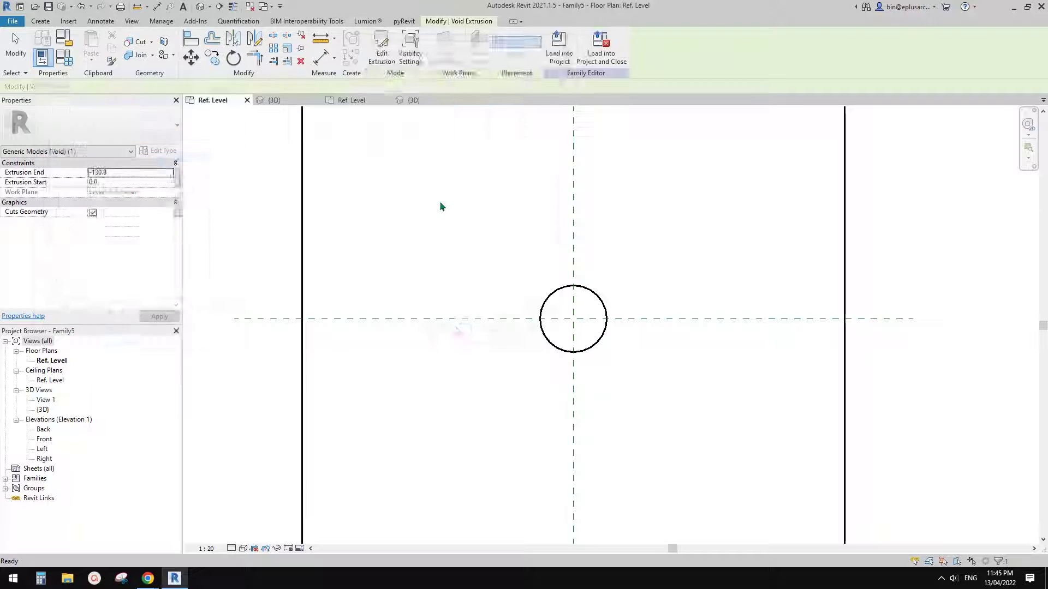
left_click(440, 202)
left_click(380, 49)
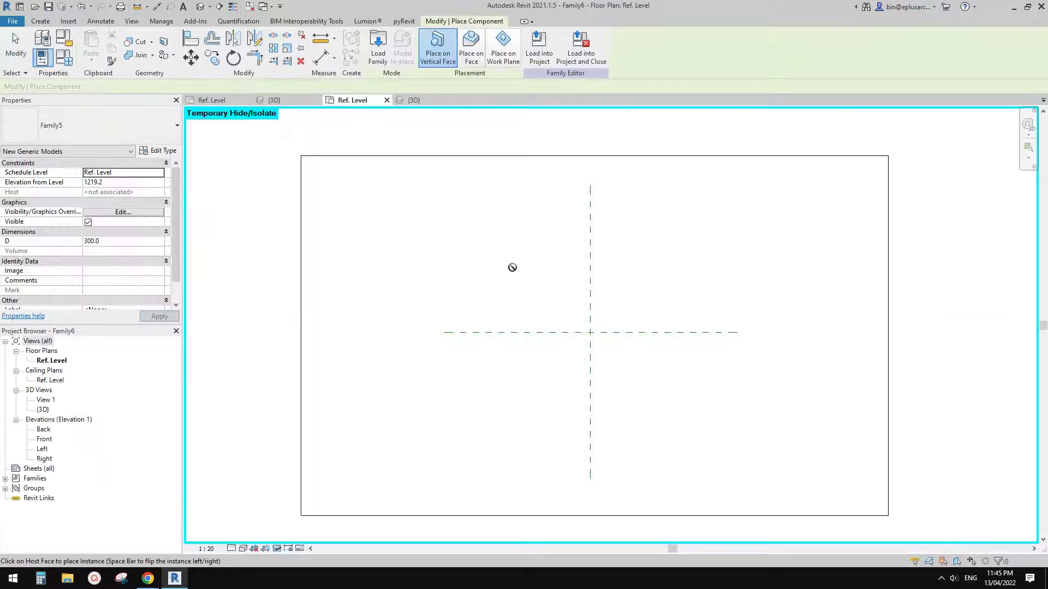
Place four instances of the void family on the panel face near its upper-left corner.
left_click(471, 51)
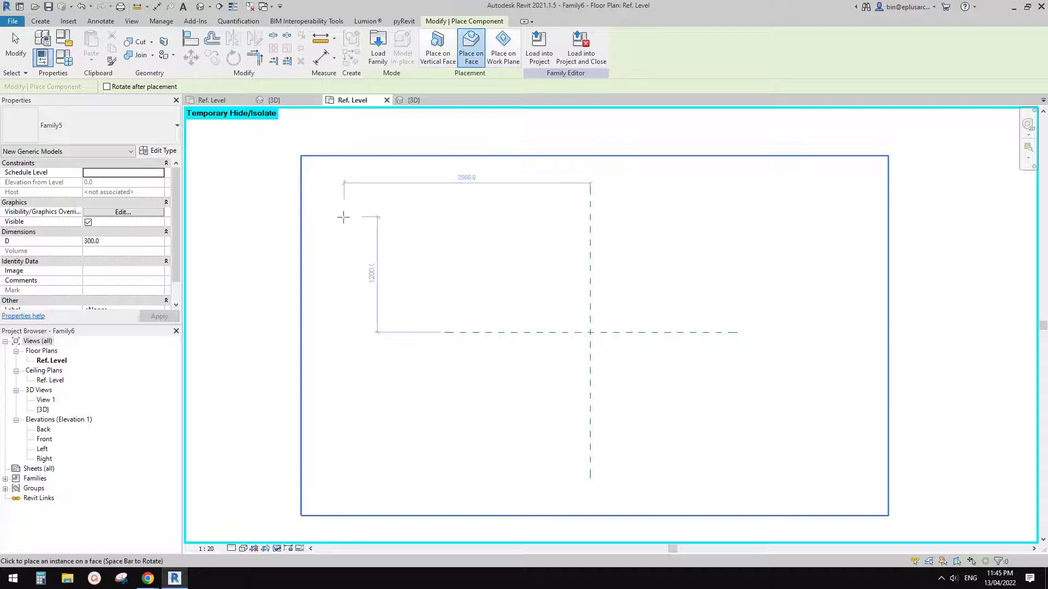
left_click(355, 189)
left_click(350, 173)
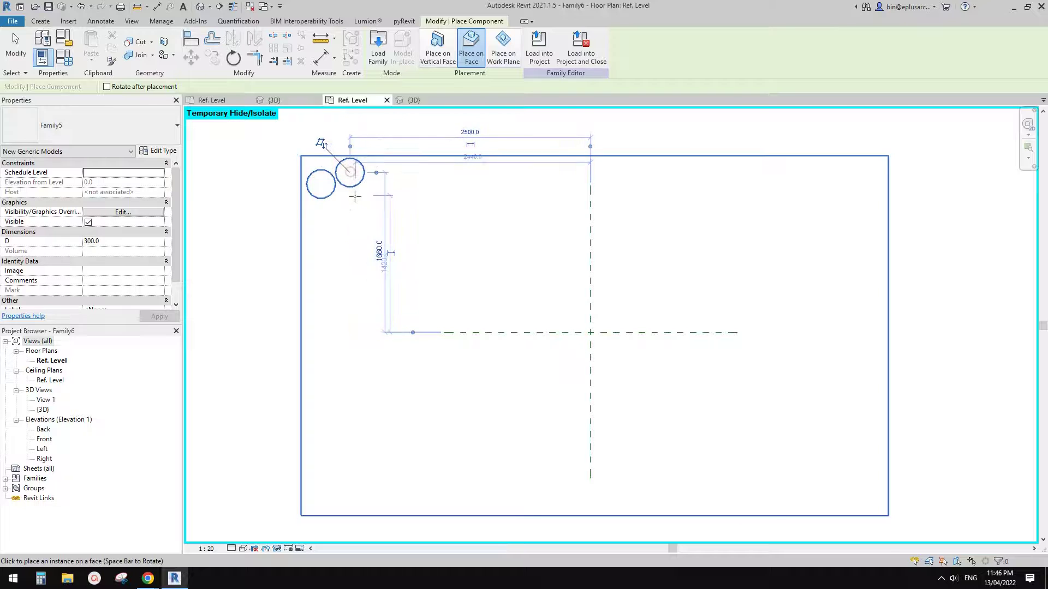
left_click(350, 201)
left_click(403, 200)
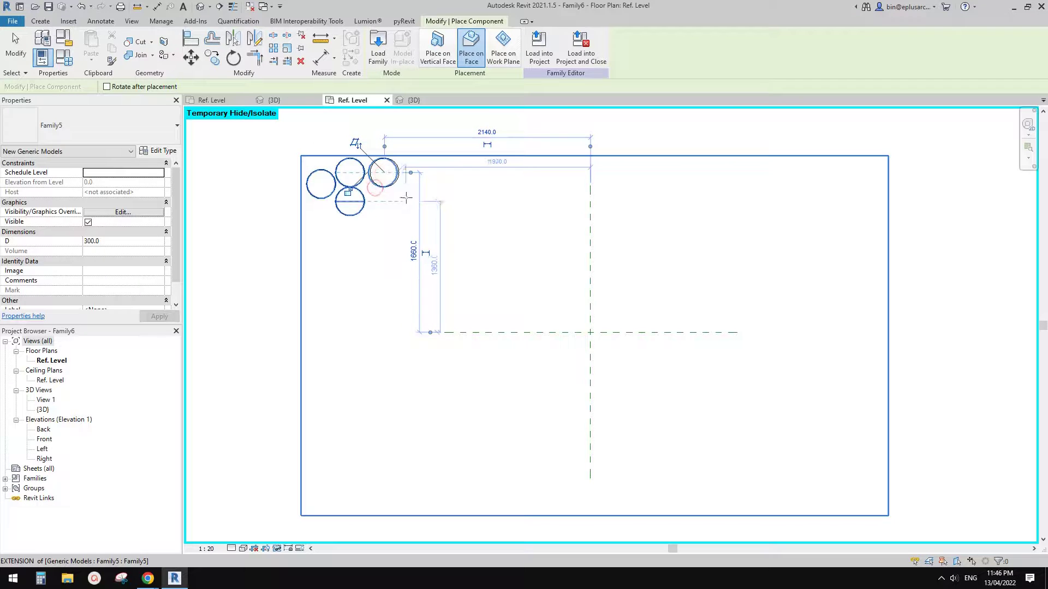
key("Escape")
key("Escape")
Delete the void farthest from the panel's left edge and shift the remaining ones so they slightly overlap.
scroll(415, 201, "up", 2)
mouse_move(403, 176)
left_mouse_down()
mouse_move(400, 208)
mouse_move(423, 197)
mouse_move(401, 182)
left_mouse_up()
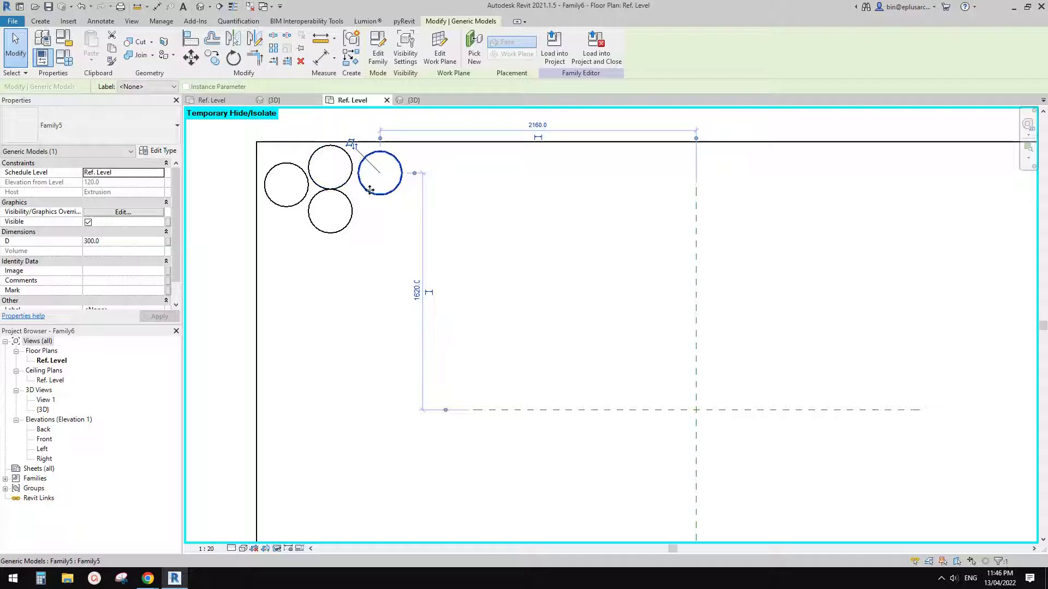
key("Delete")
left_click(348, 180)
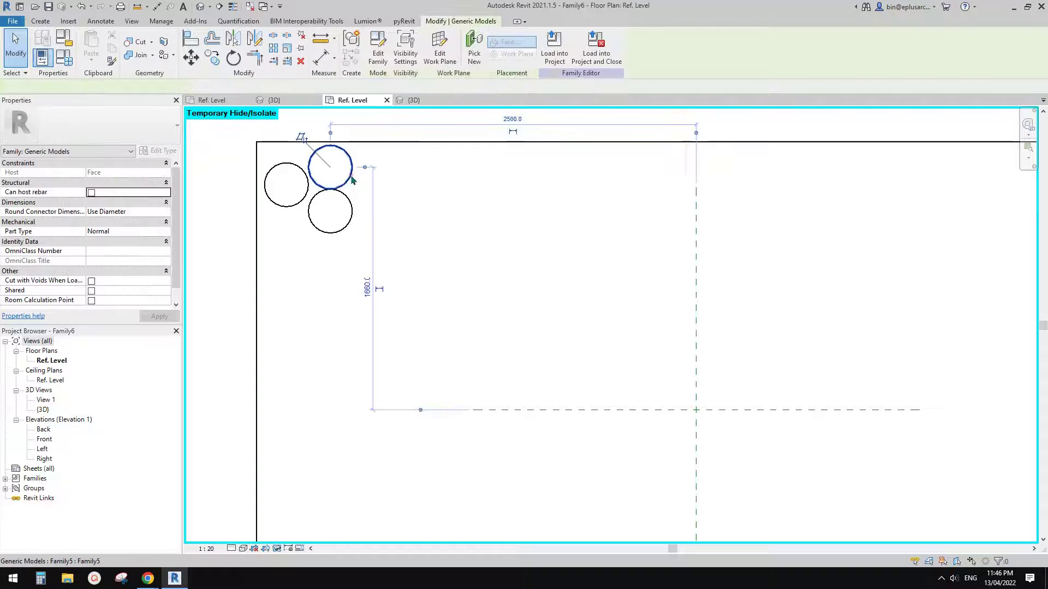
scroll(331, 195, "up", 2)
left_click_drag(353, 194, 346, 219)
scroll(363, 244, "down", 1)
Place many more void instances on the panel face with Create Similar, loosely packing the upper-left part of the panel.
key("c")
key("s")
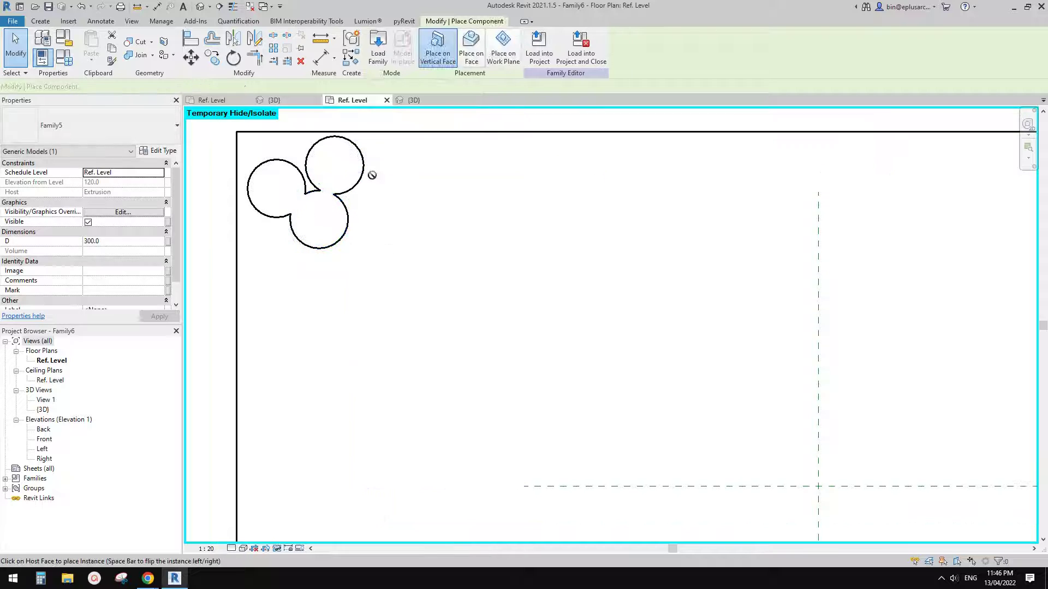
left_click(470, 55)
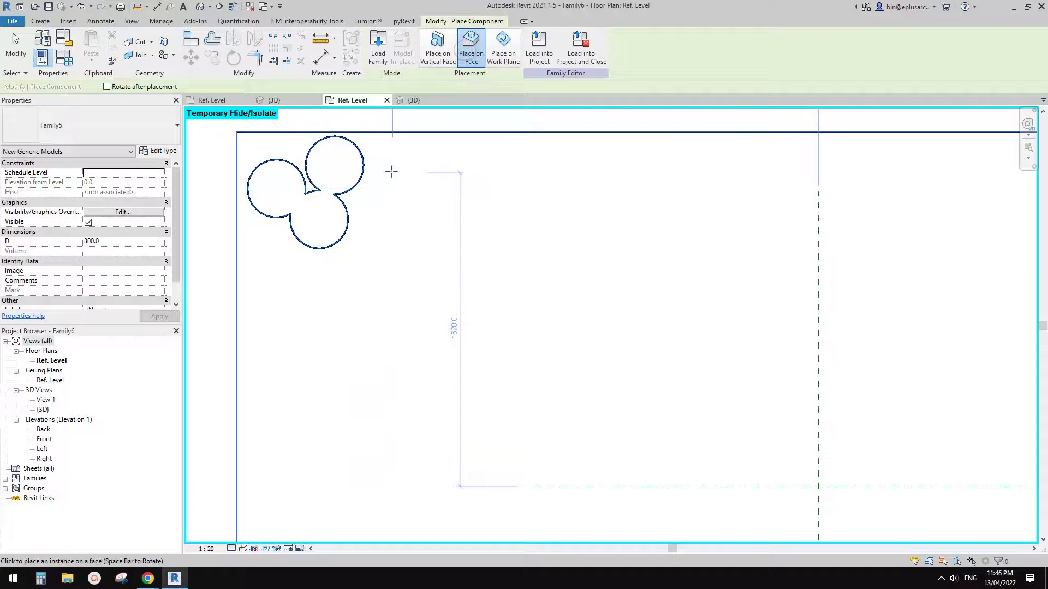
left_click(376, 218)
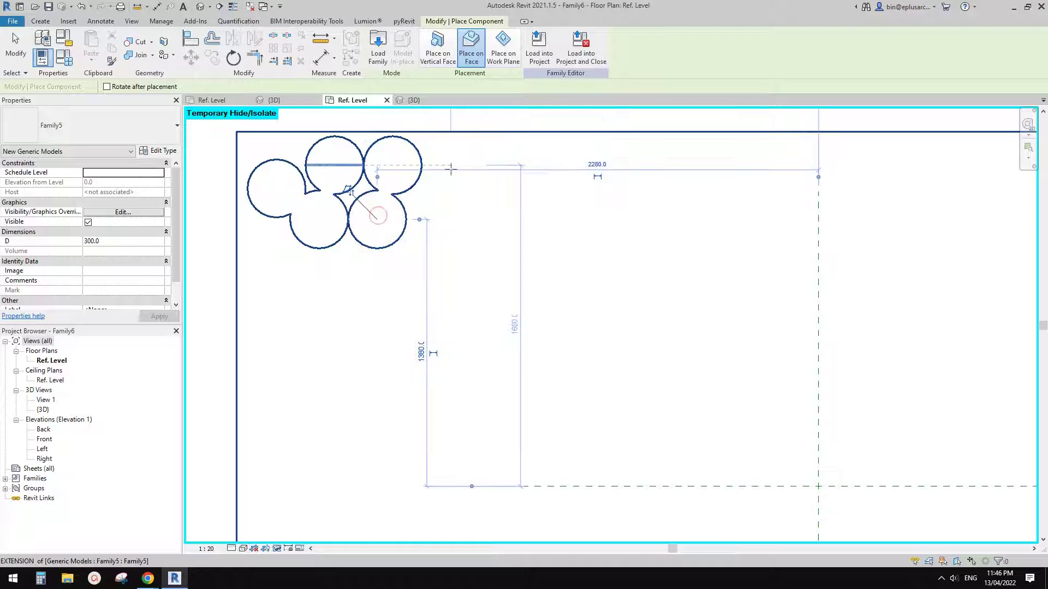
left_click(453, 168)
left_click(441, 219)
left_click(415, 267)
left_click(273, 254)
left_click(261, 312)
left_click(310, 317)
left_click(376, 323)
left_click(443, 322)
left_click(458, 271)
left_click(498, 226)
left_click(508, 163)
left_click(579, 170)
left_click(557, 240)
left_click(476, 267)
left_click(539, 304)
left_click(598, 236)
left_click(599, 335)
left_click(512, 367)
left_click(411, 354)
left_click(407, 355)
left_click(328, 357)
left_click(276, 360)
left_click(280, 403)
left_click(365, 401)
left_click(447, 390)
left_click(562, 390)
left_click(601, 290)
left_click(635, 185)
scroll(603, 246, "down", 2)
middle_click_drag(602, 249, 572, 282)
scroll(616, 229, "up", 2)
left_click(632, 214)
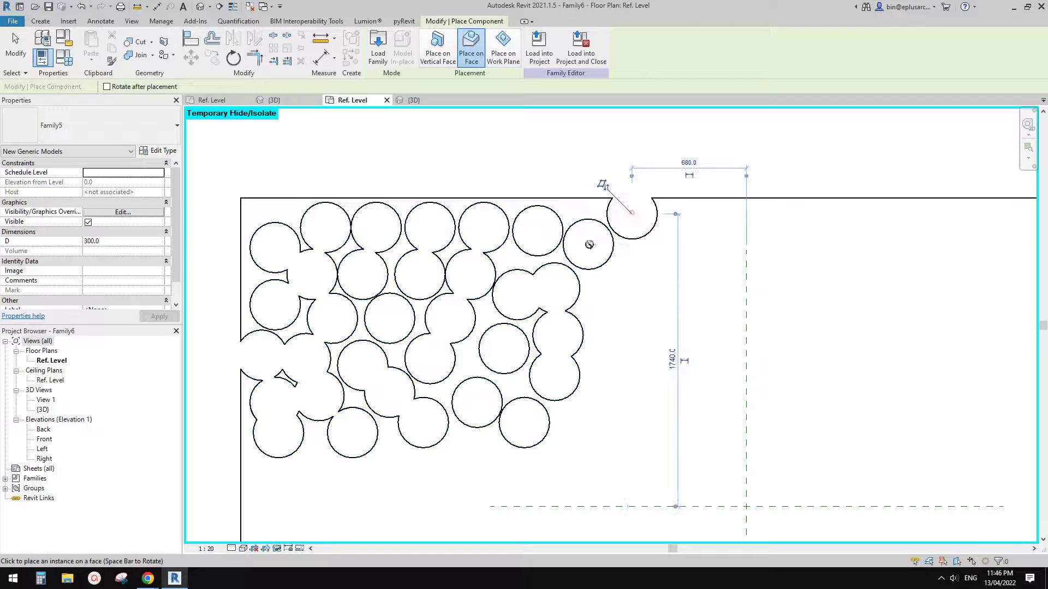
scroll(590, 243, "down", 5)
key("Escape")
Delete the void that overhangs the panel's upper edge.
scroll(584, 247, "up", 1)
left_click(612, 240)
key("Delete")
Copy the whole cluster of voids to the right, beside the original along the panel's upper half.
left_click_drag(337, 173, 667, 416)
scroll(534, 295, "down", 1)
key("c")
key("o")
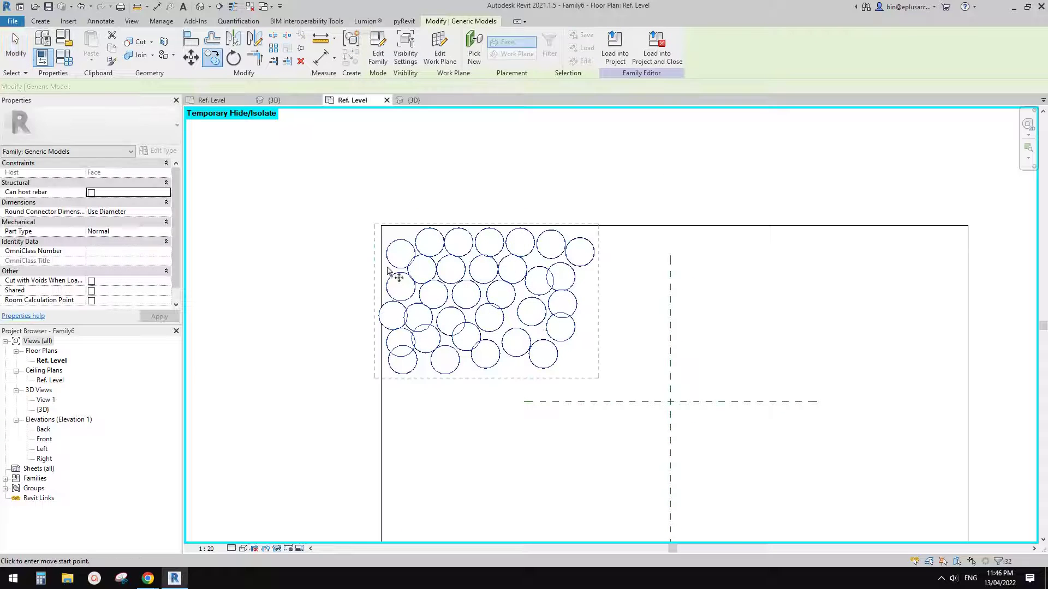
left_click(385, 266)
left_click(689, 295)
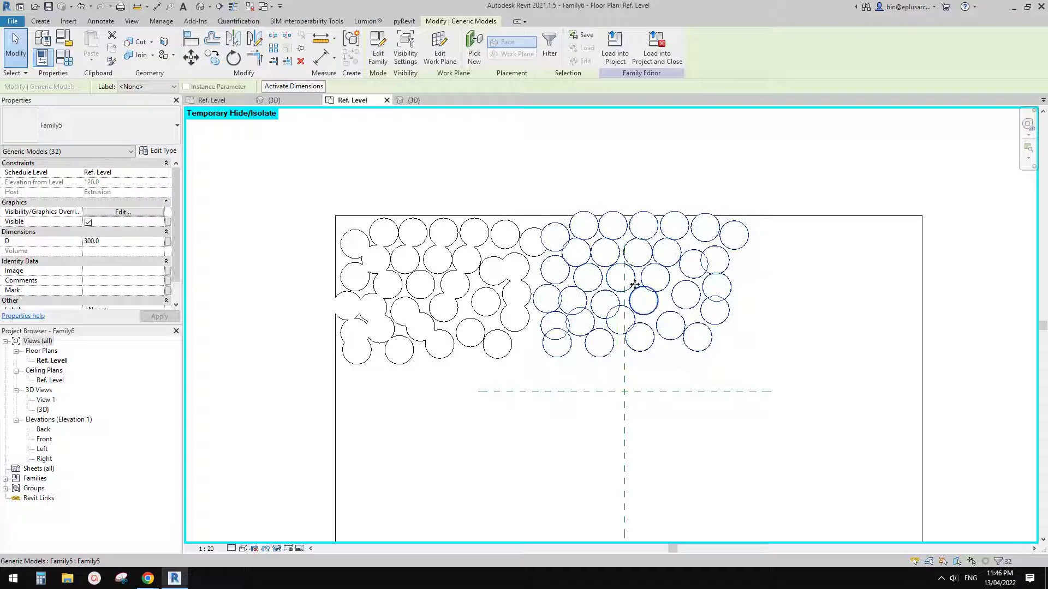
Copy the second cluster of voids further right to reach the panel's right edge.
left_click(544, 198)
left_click_drag(526, 179, 769, 392)
left_click(551, 271)
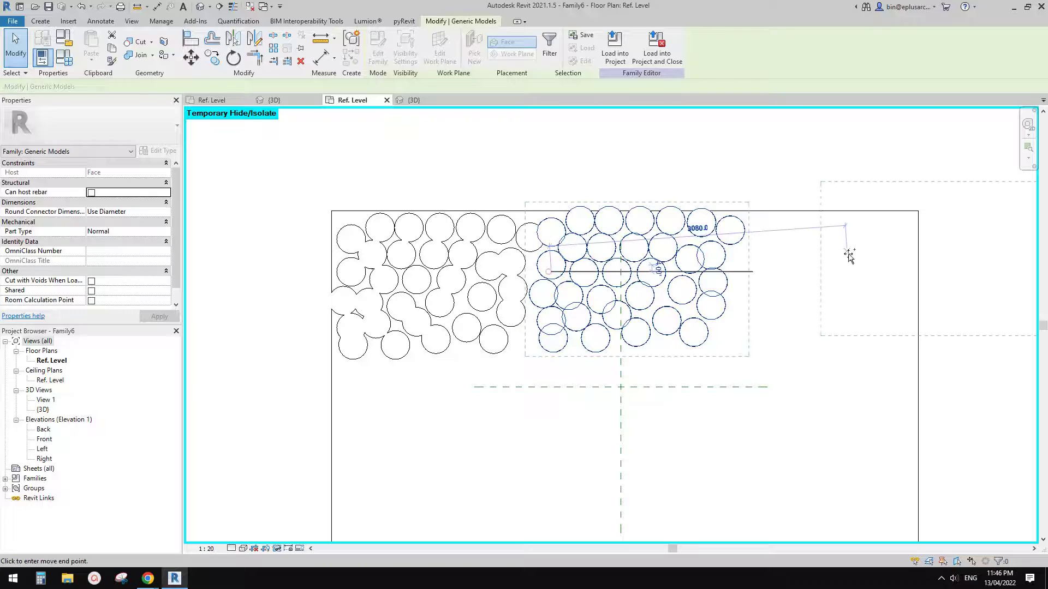
left_click(750, 283)
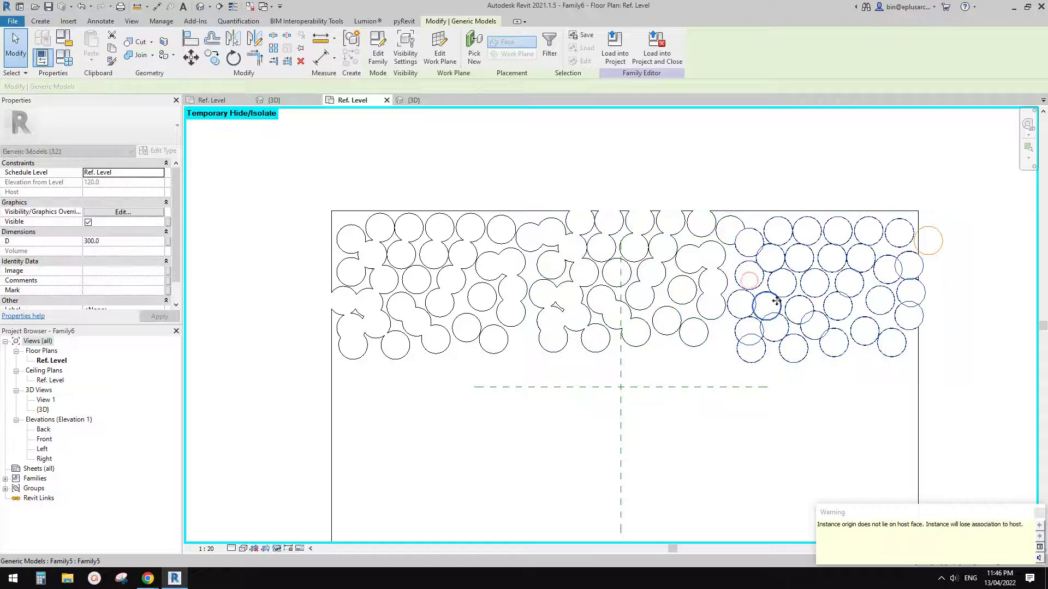
middle_click_drag(883, 292, 810, 269)
Delete the void whose origin lies off the panel past its right edge.
left_click(873, 229)
left_click(868, 211)
key("Delete")
scroll(833, 227, "down", 1)
Copy all the voids of the upper band downward to form a second band across the panel.
middle_click_drag(709, 298, 774, 267)
left_click_drag(350, 139, 969, 306)
key("c")
key("o")
left_click(671, 166)
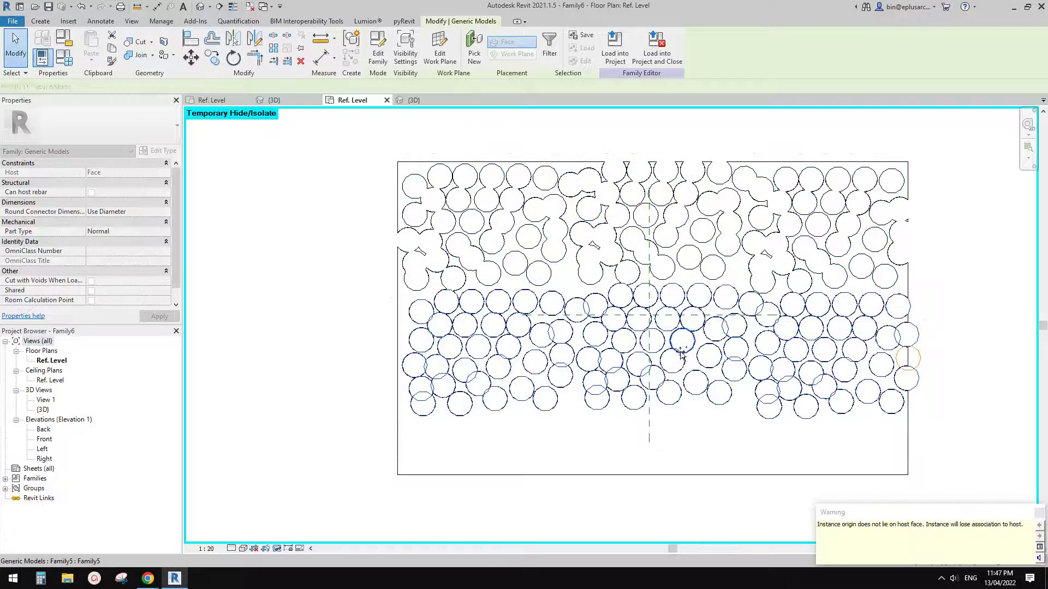
middle_click_drag(711, 343, 673, 343)
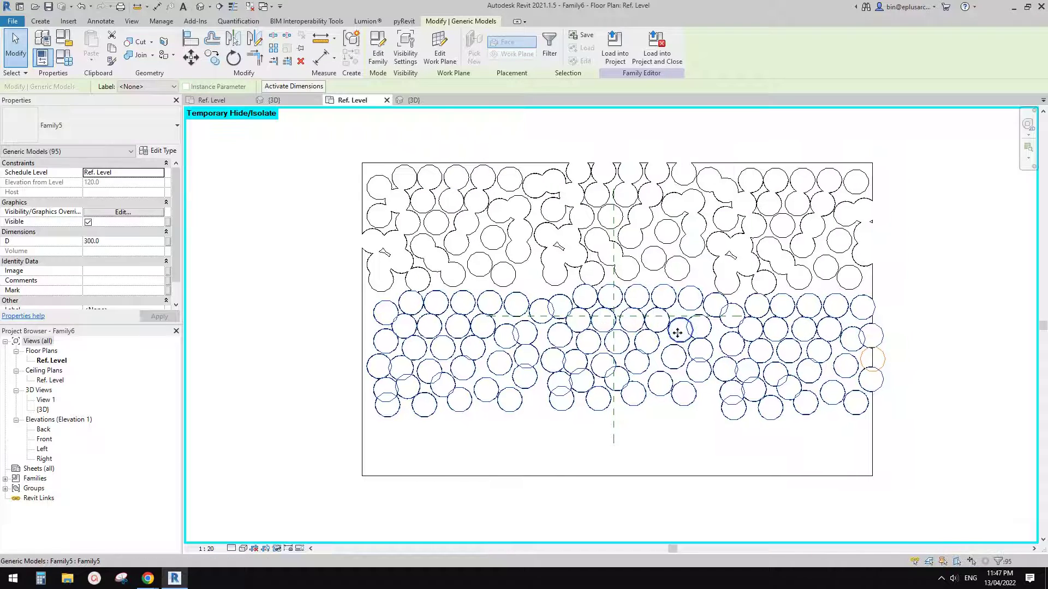
Nudge the copied band of voids up toward the first band and slightly left.
scroll(674, 336, "up", 1)
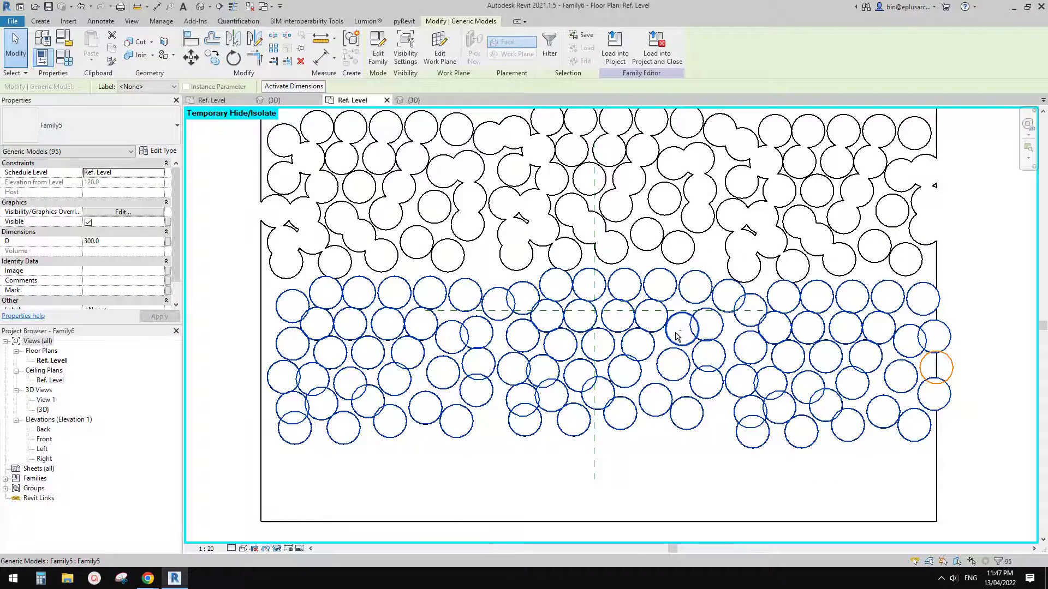
key("Up")
key("Down")
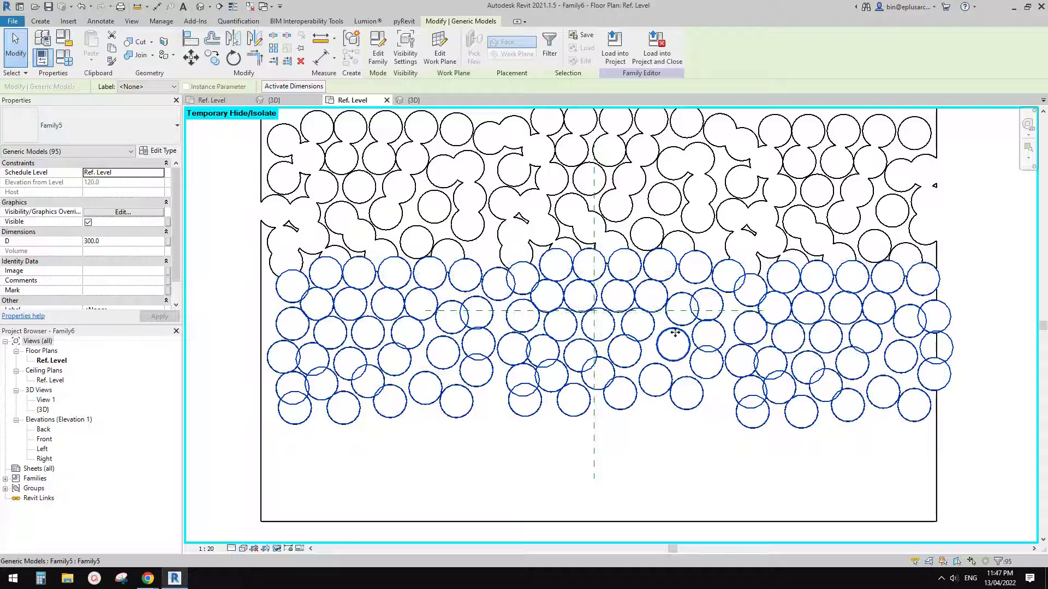
scroll(675, 331, "up", 2)
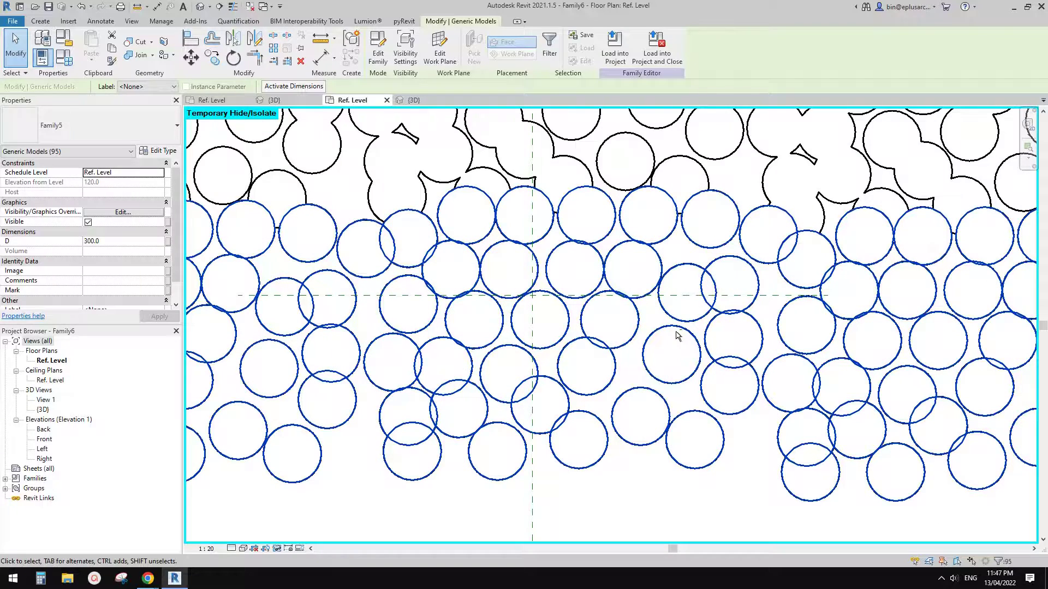
scroll(677, 336, "down", 2)
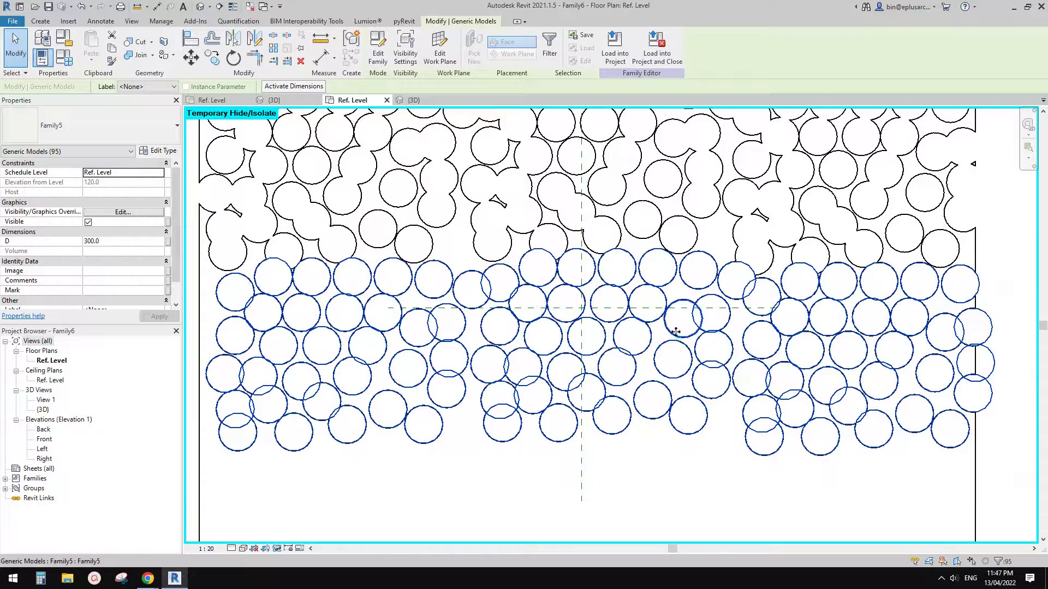
key("Left")
key("Left")
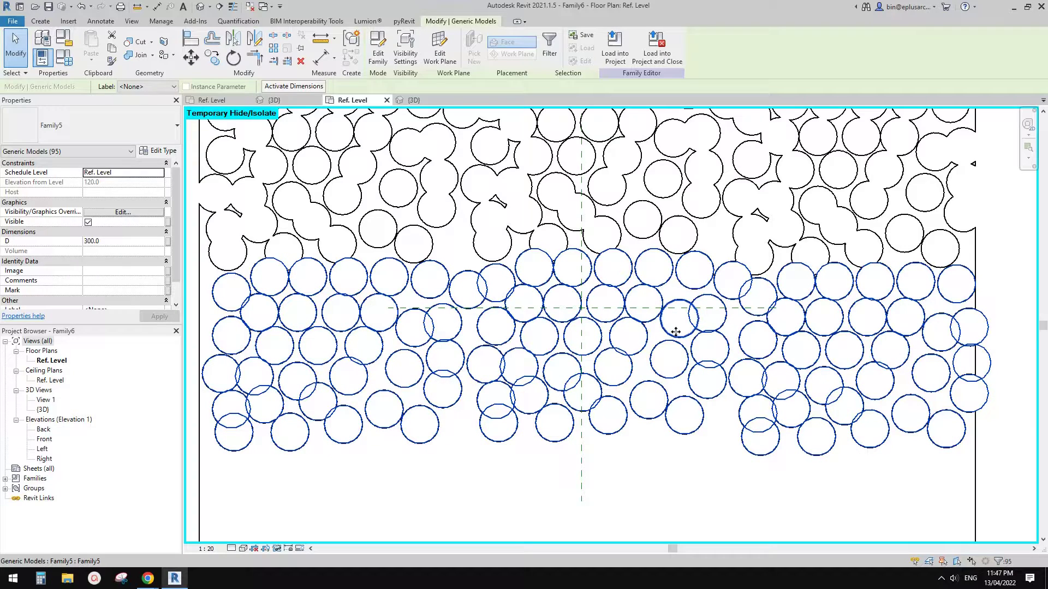
key("Left")
scroll(676, 332, "down", 2)
middle_click_drag(669, 340, 669, 336)
Copy the second band of voids downward over the remaining lower part of the panel.
key("c")
key("o")
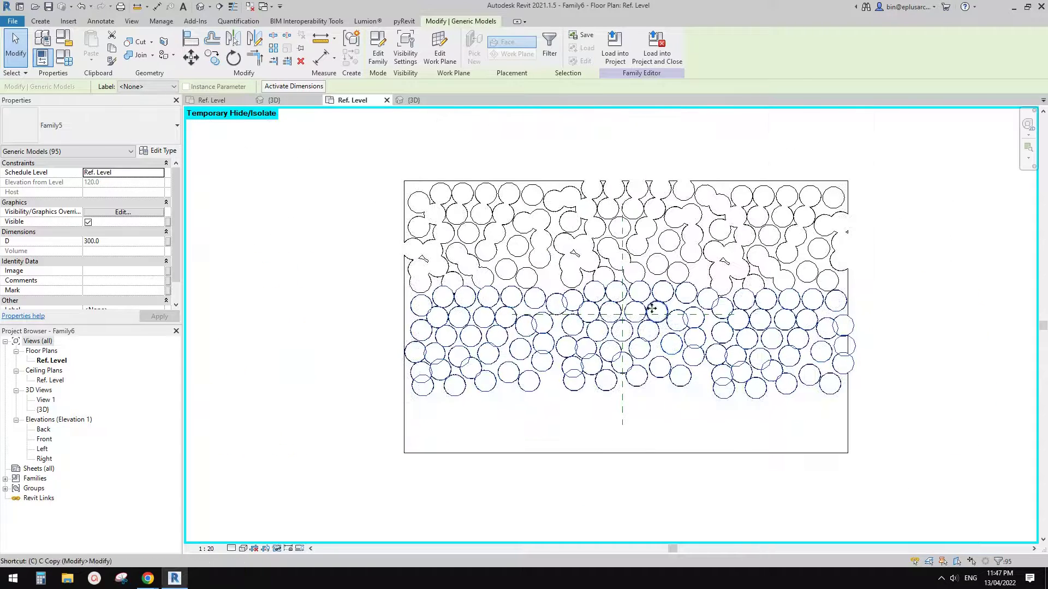
left_click(639, 282)
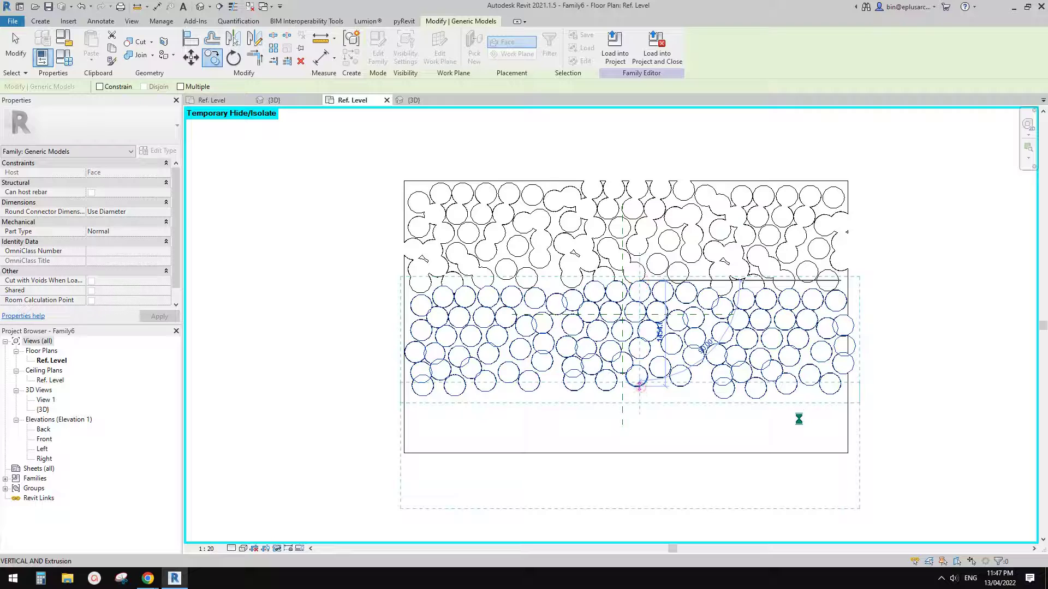
middle_click_drag(809, 443, 807, 358)
Delete the voids that lie beyond the panel's lower edge.
left_click(371, 376)
left_click_drag(370, 360, 924, 447)
key("Delete")
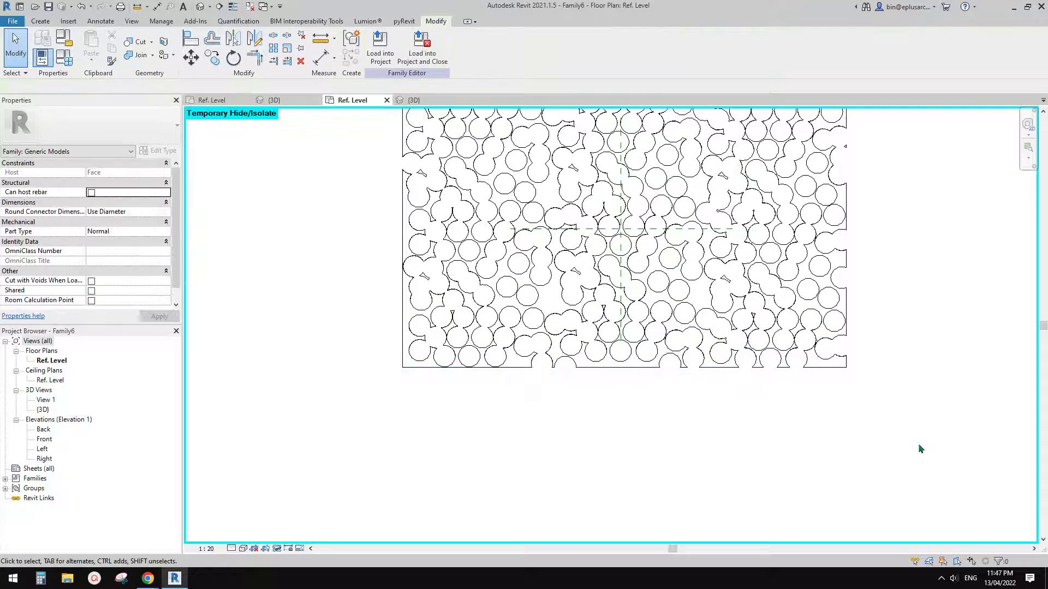
middle_click_drag(954, 314, 955, 374)
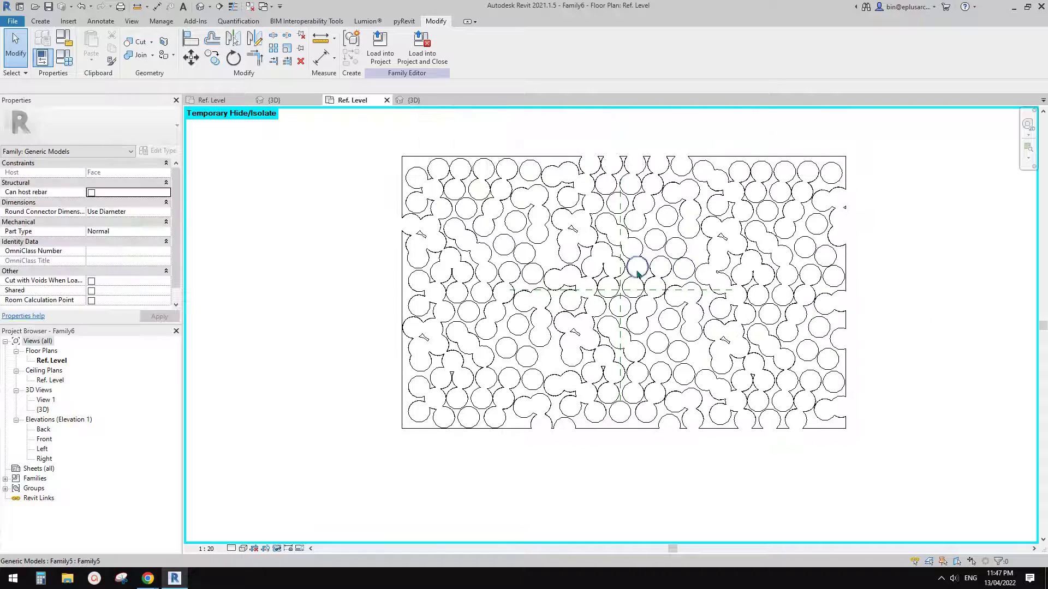
scroll(554, 256, "up", 5)
left_click(563, 245)
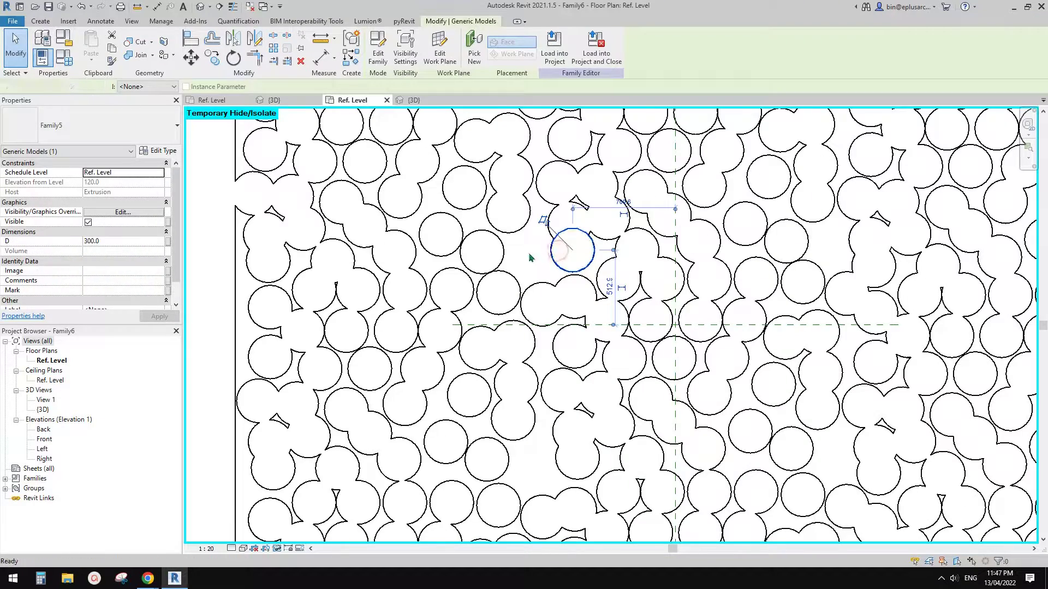
key("c")
key("s")
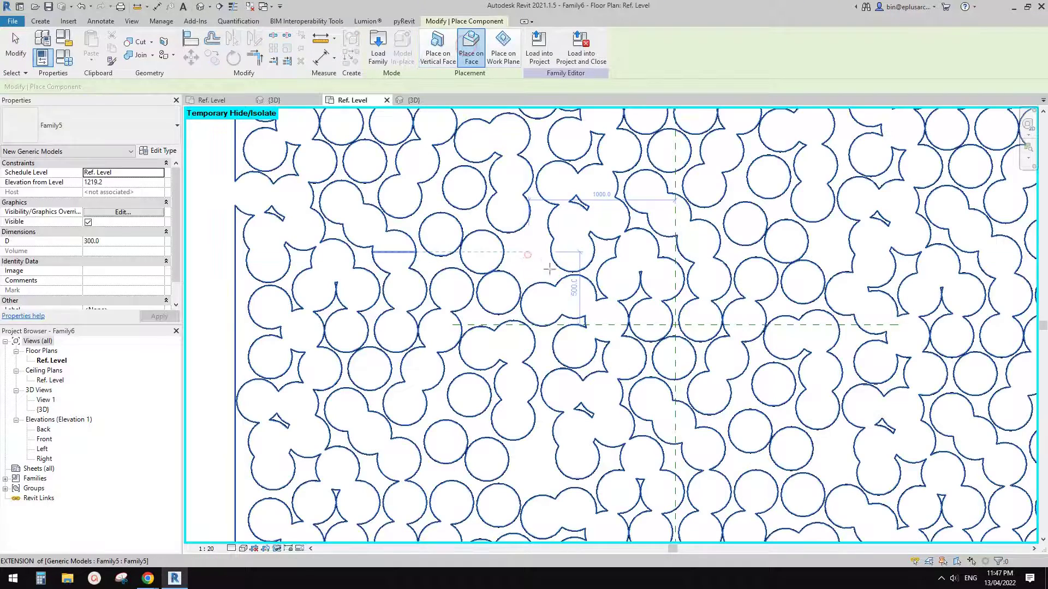
key("Escape")
key("Escape")
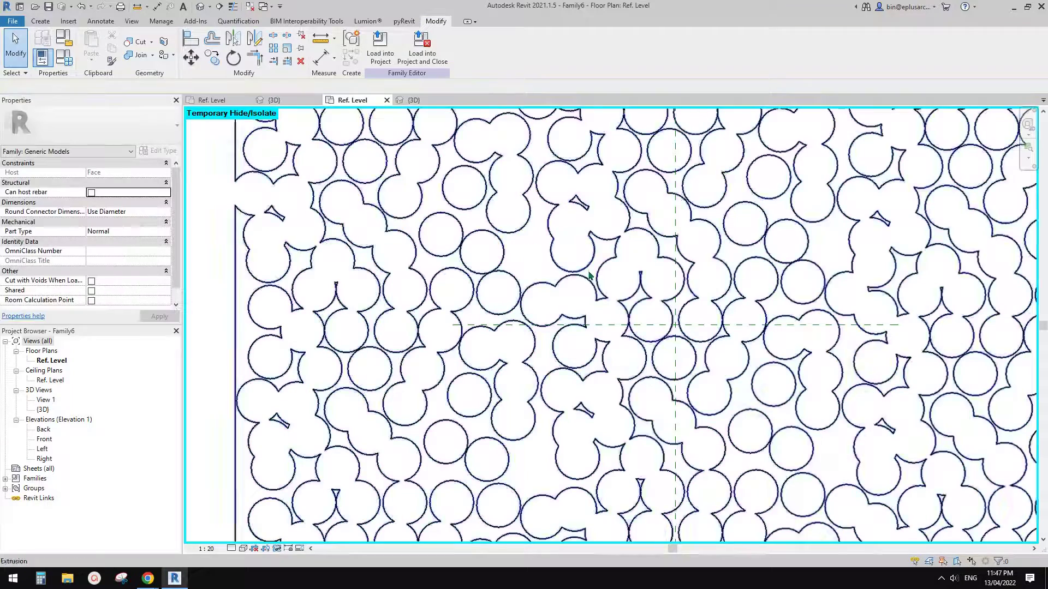
Copy one of the circular voids left of the vertical reference plane into the adjacent empty gap to its left.
left_click(552, 249)
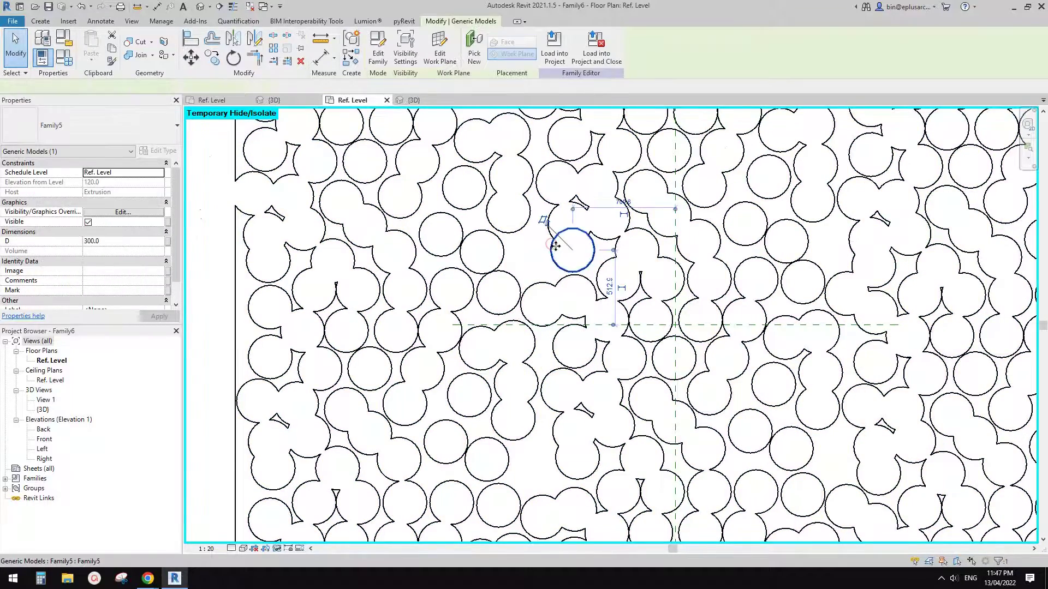
scroll(552, 249, "up", 2)
key("r")
key("o")
left_click(779, 245)
left_click(538, 280)
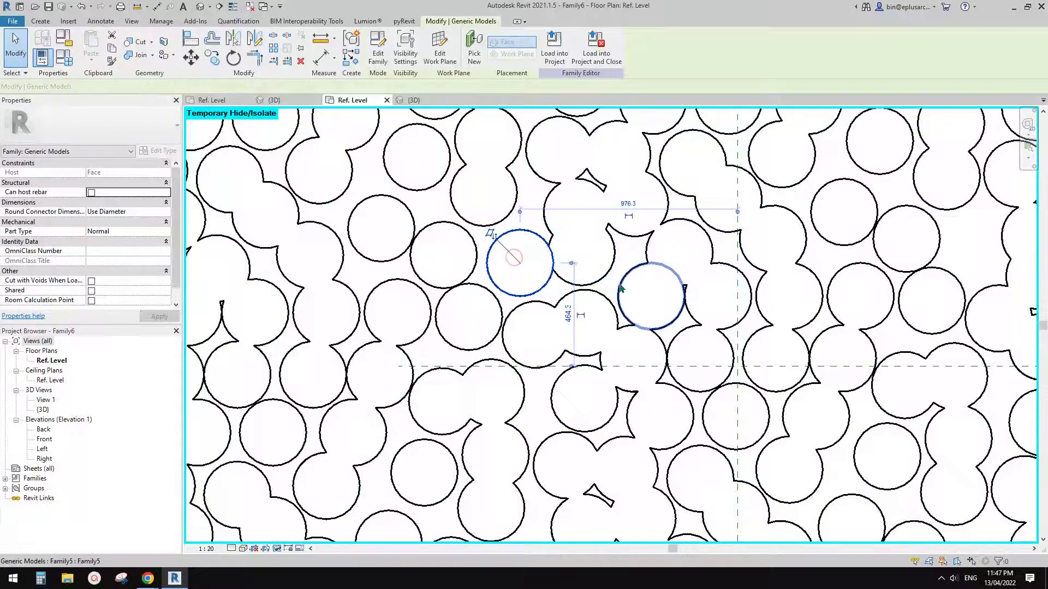
key("Escape")
scroll(644, 294, "down", 5)
scroll(579, 265, "up", 1)
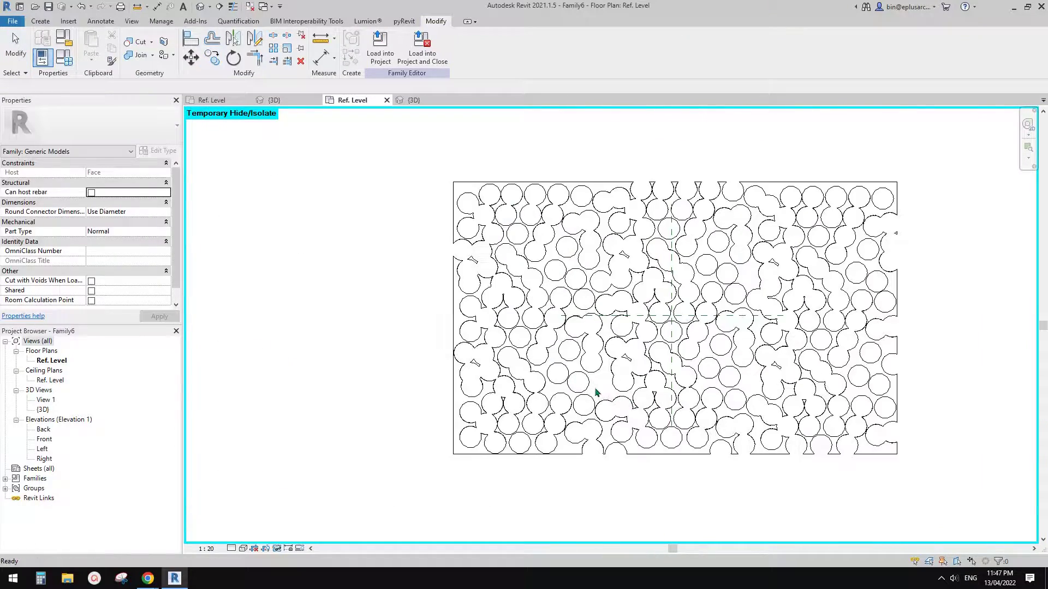
scroll(814, 385, "up", 1)
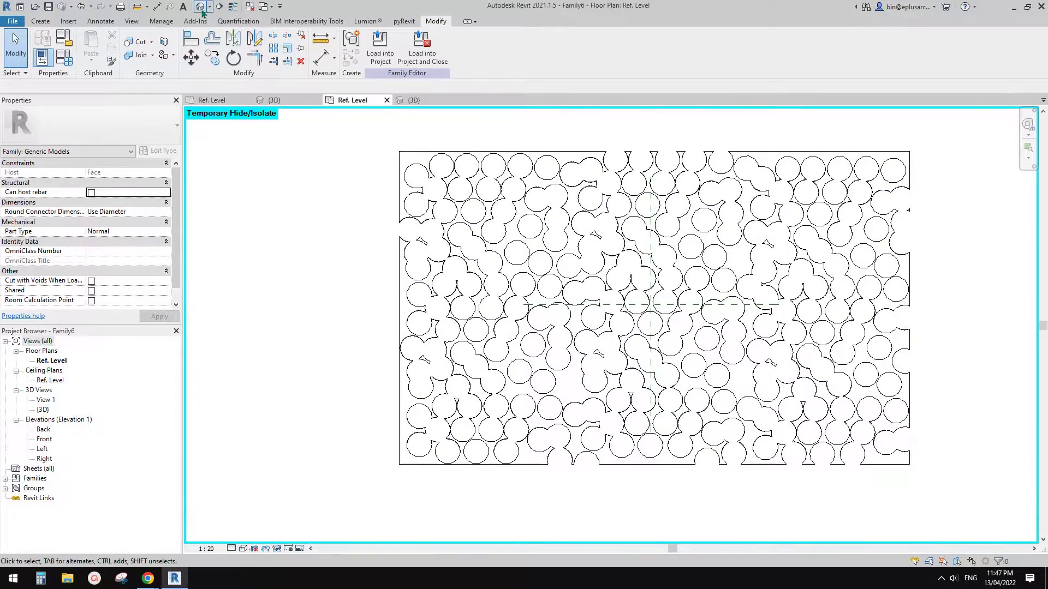